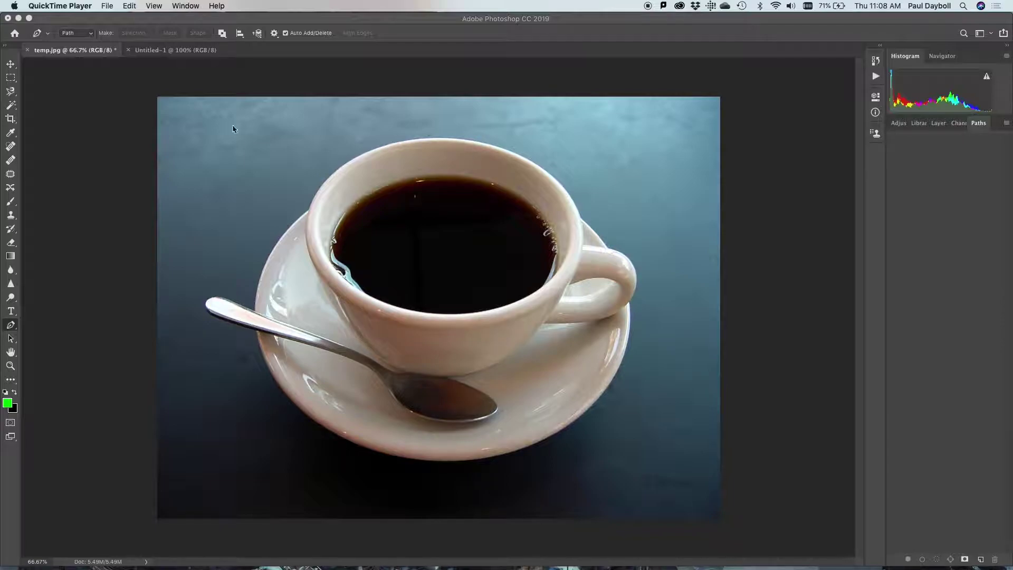
Draw an open S-shaped path of smooth curves across the blank Untitled-1 canvas with the Pen tool, ending in an upward hook
left_click(165, 51)
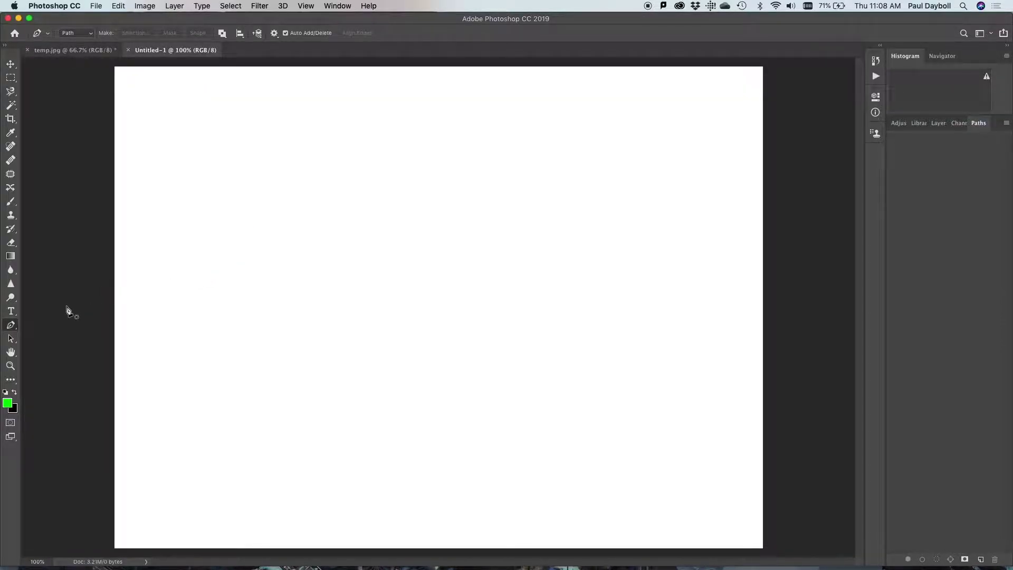
left_click(11, 324)
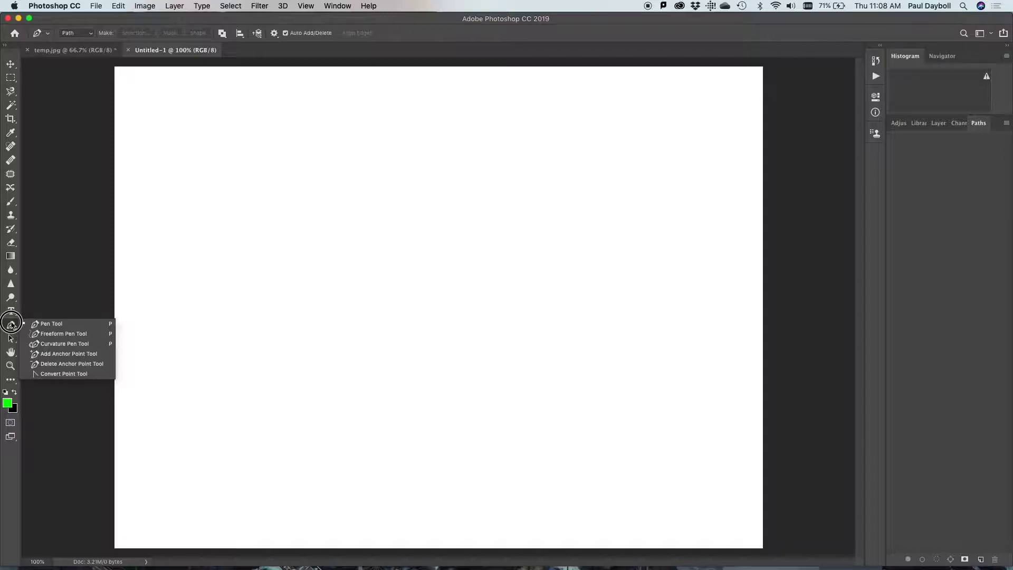
left_click(44, 328)
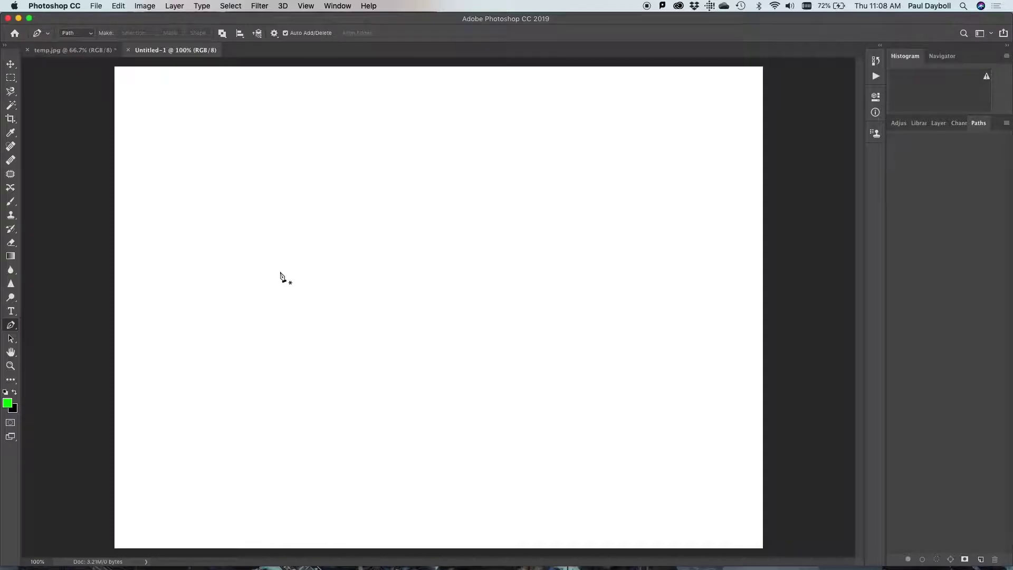
left_click(269, 310)
left_click_drag(269, 310, 251, 243)
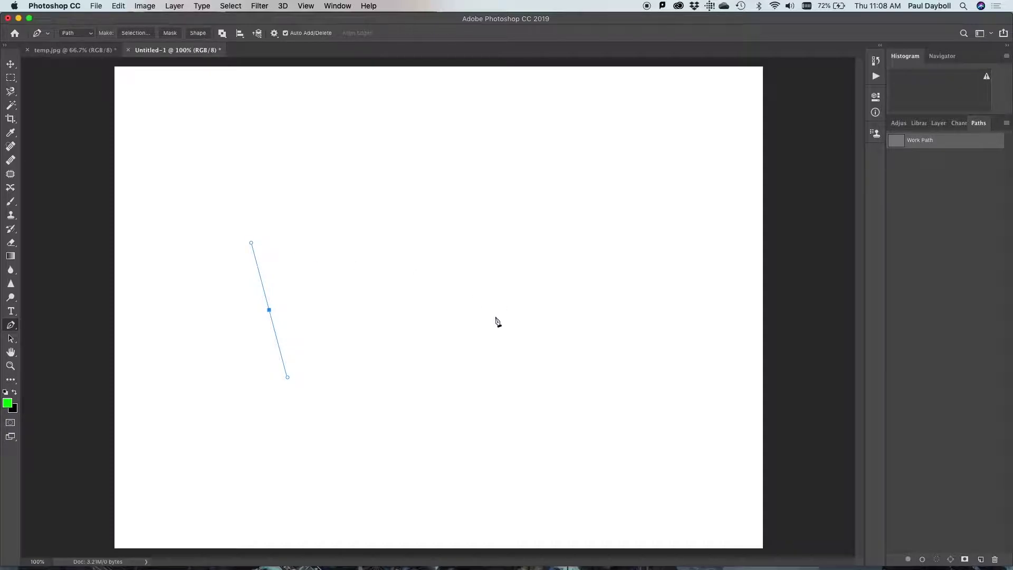
left_click_drag(491, 316, 531, 461)
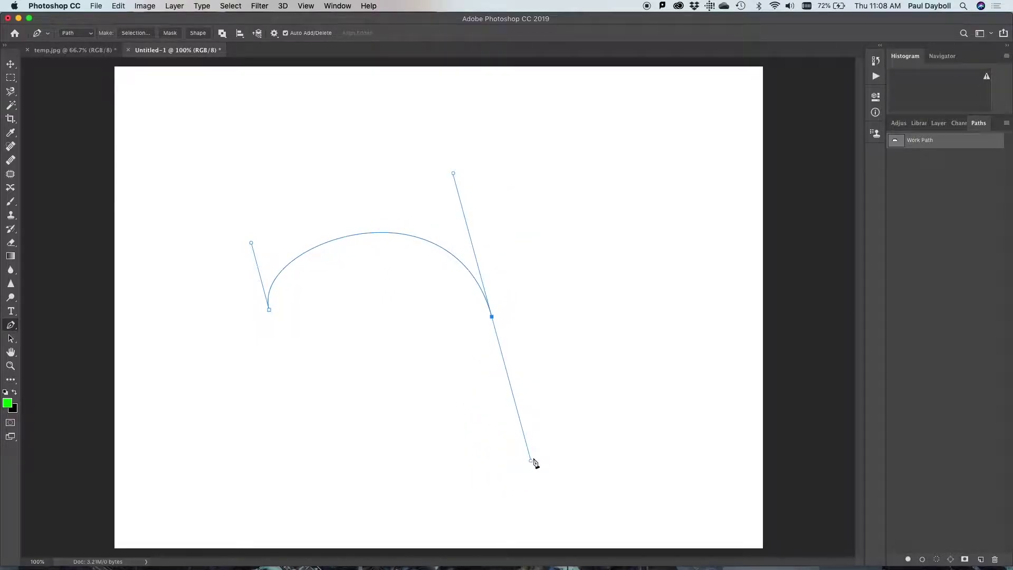
left_click_drag(677, 278, 685, 248)
left_click_drag(647, 156, 615, 140)
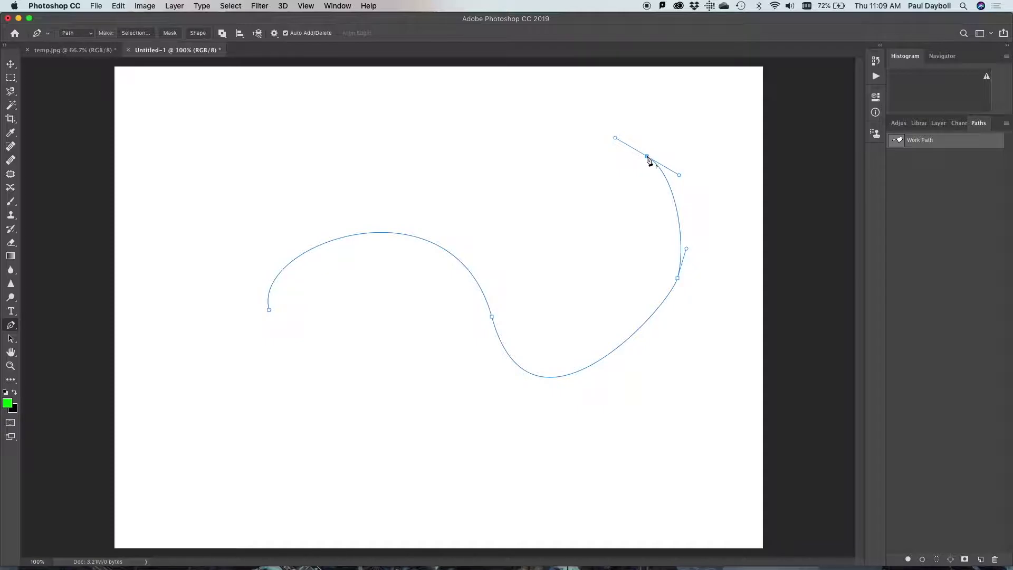
Turn the hook's end into a corner and continue the path back above the first curve with four smooth points
left_click(647, 157)
left_click_drag(637, 262, 600, 286)
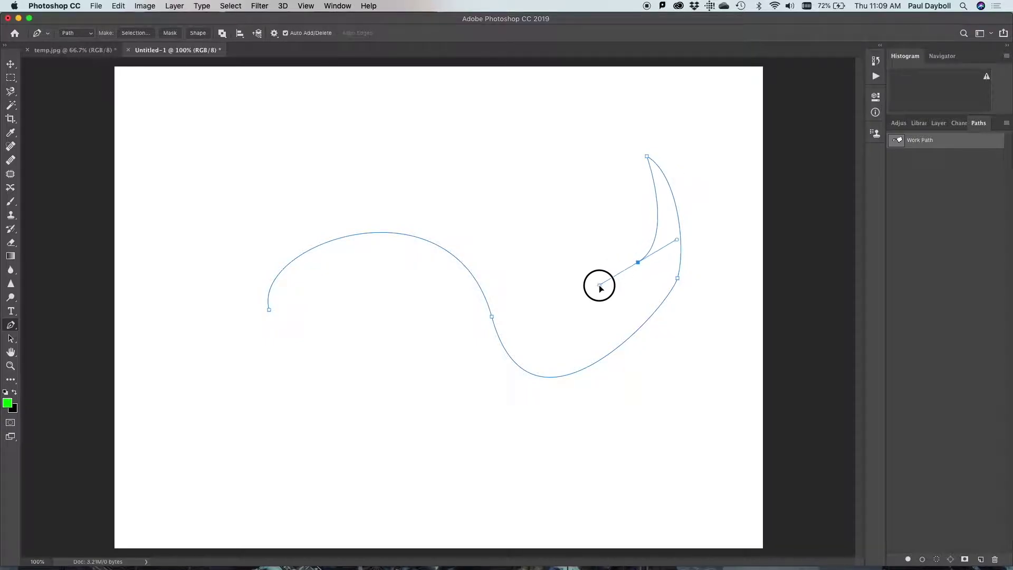
left_click_drag(531, 259, 514, 232)
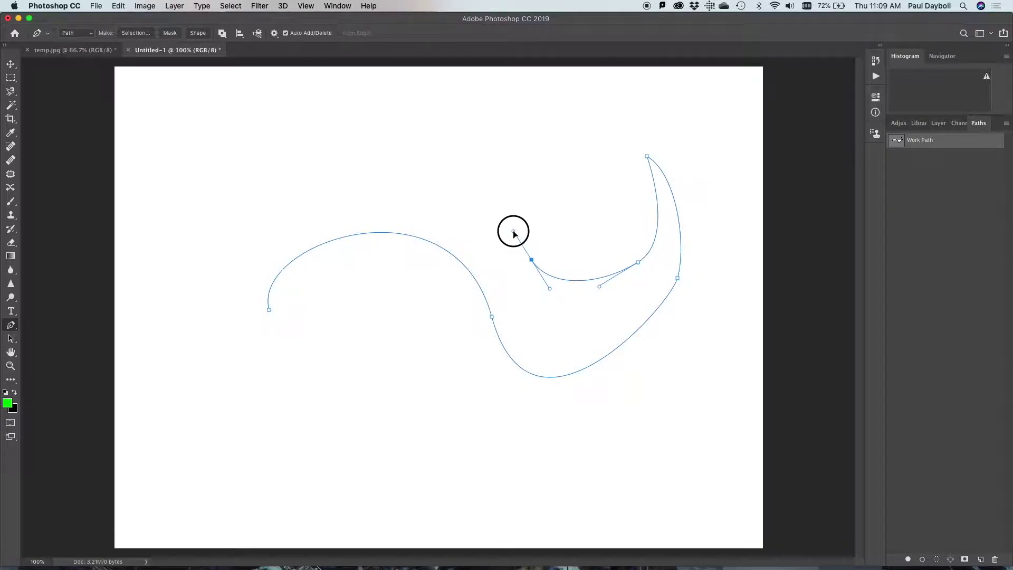
left_click_drag(402, 186, 377, 188)
left_click_drag(269, 226, 243, 258)
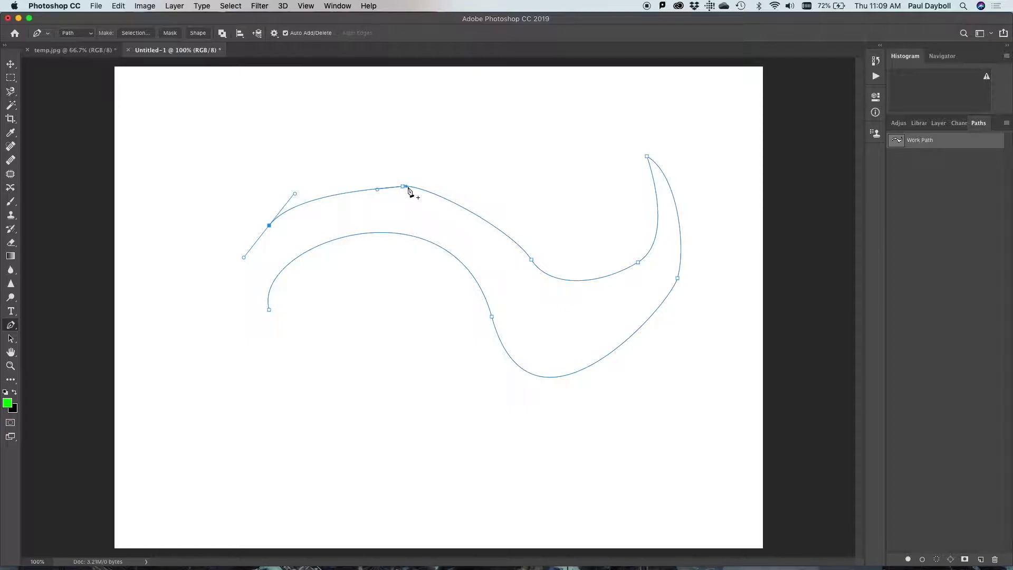
Reshape the upper curve by adding an anchor point, deleting the one at its crest, and adjusting the point and direction handles
left_click(467, 210)
left_click(403, 186)
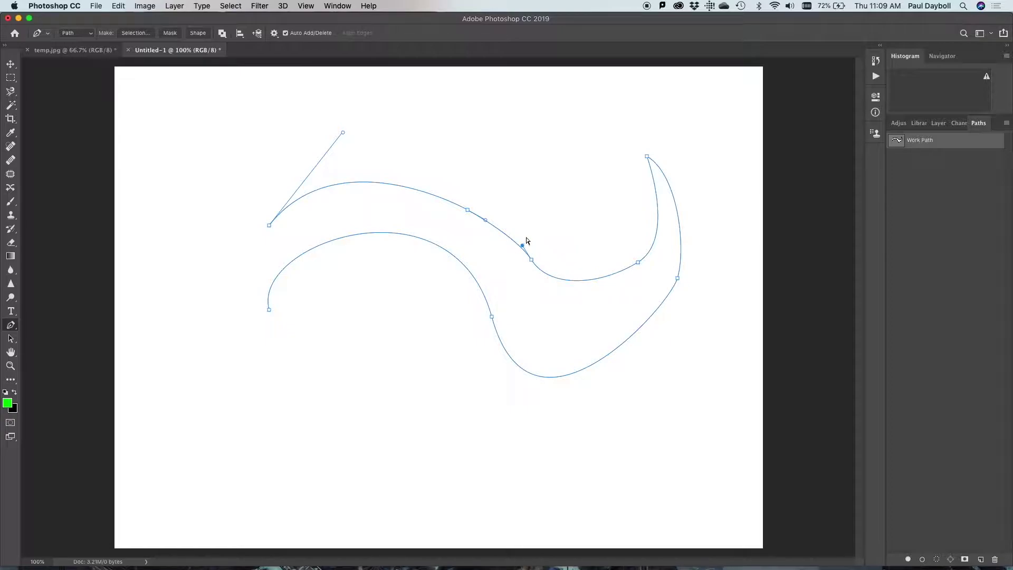
left_click_drag(522, 245, 411, 221)
left_click(447, 167)
left_click(447, 167)
left_click_drag(400, 145, 479, 198)
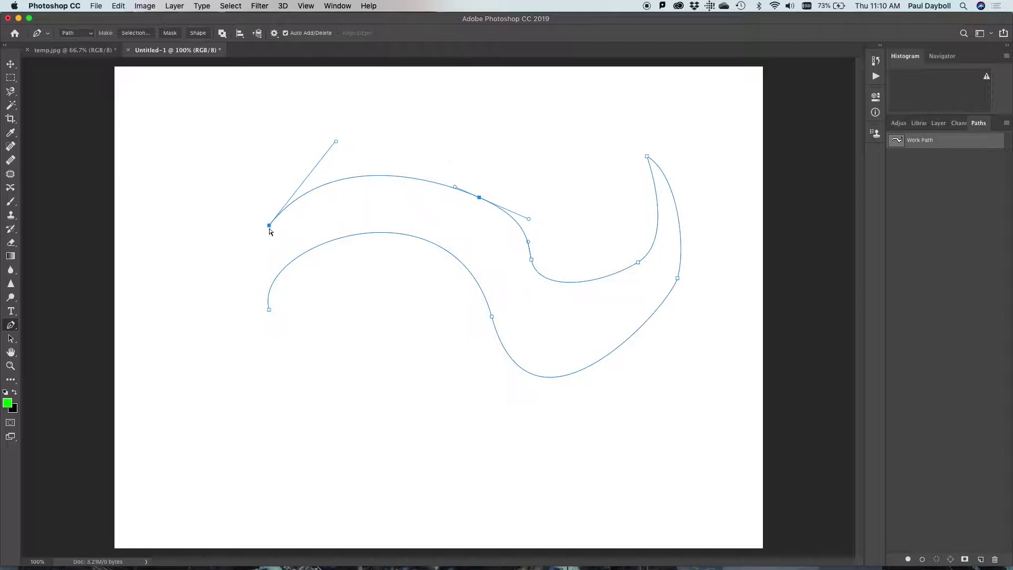
Close the practice path at its starting point and close Untitled-1 without saving
left_click(270, 227)
left_click(270, 314)
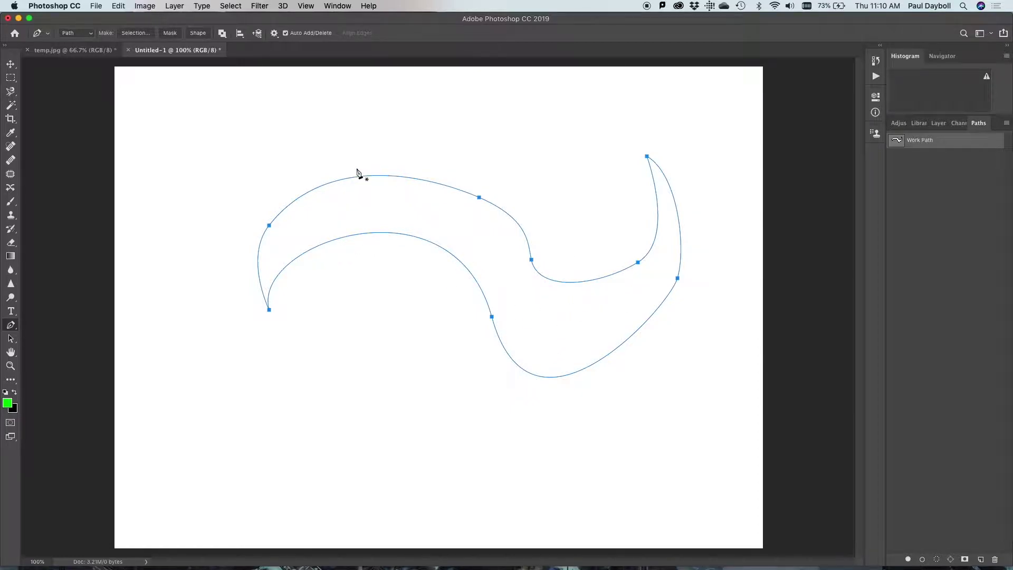
left_click(128, 50)
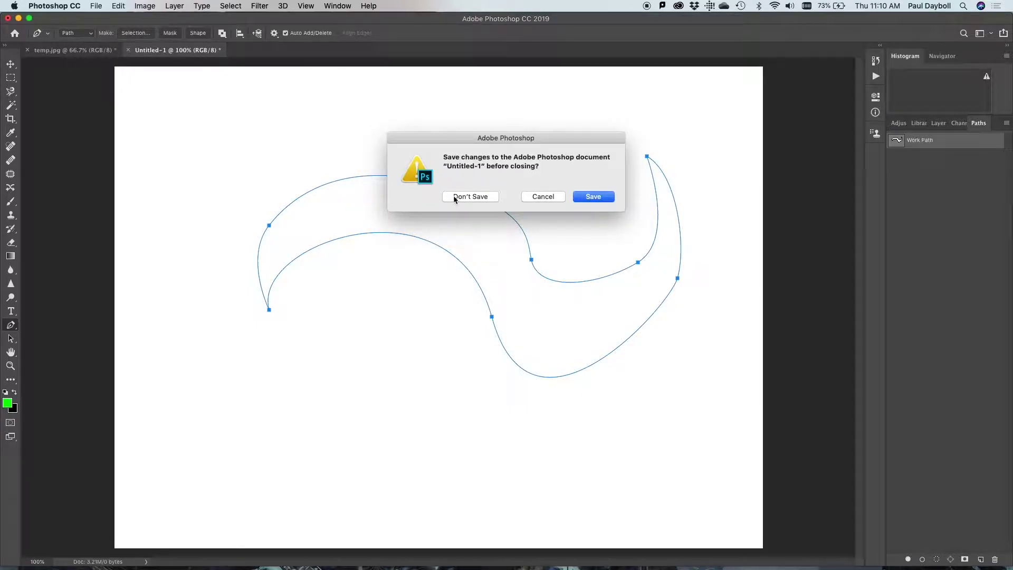
left_click(455, 196)
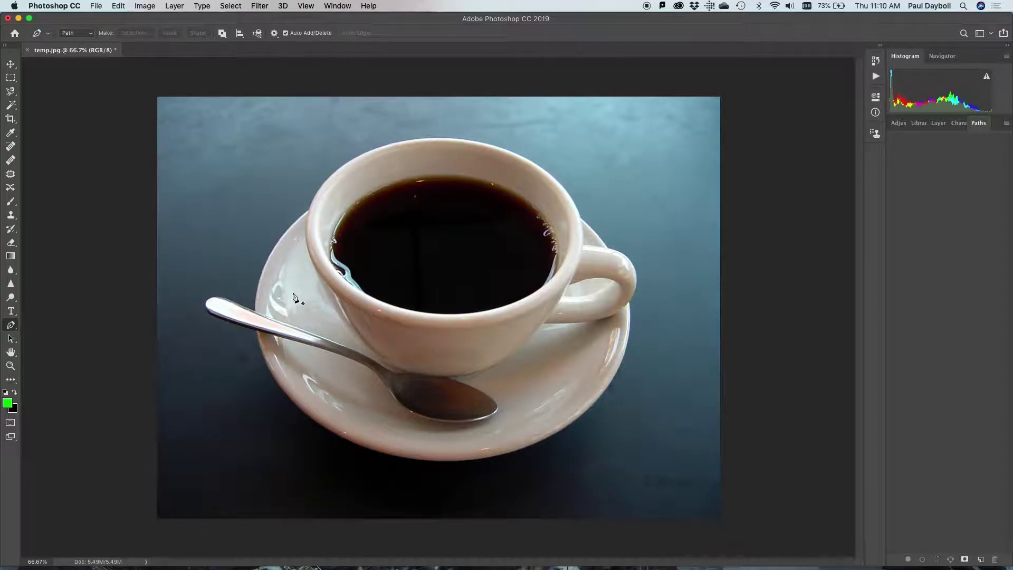
Start a pen path in temp.jpg where the spoon crosses the saucer's edge, curve it up to the cup's rim, and fit its handles
left_click_drag(293, 293, 340, 285)
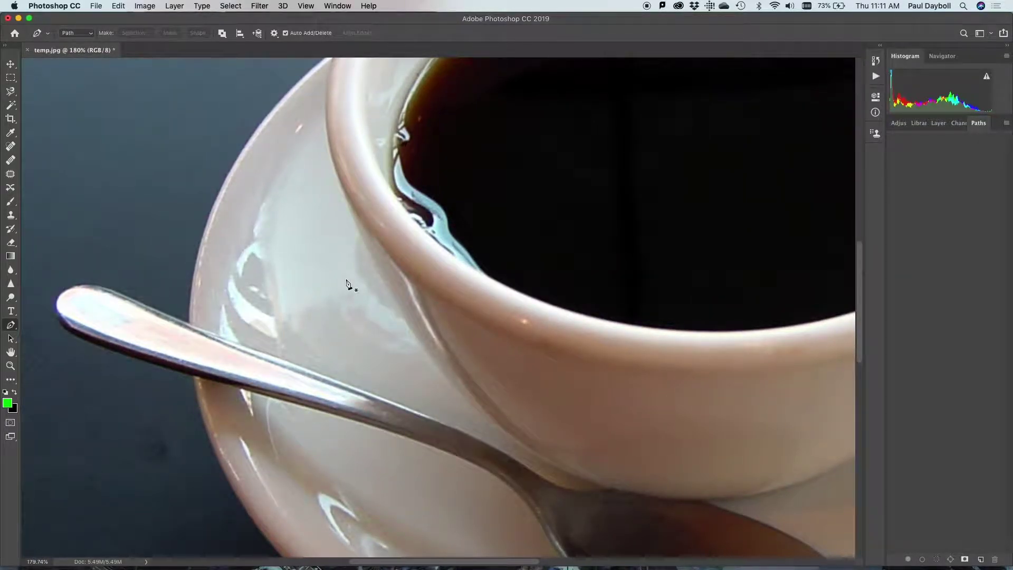
left_click_drag(369, 235, 282, 328)
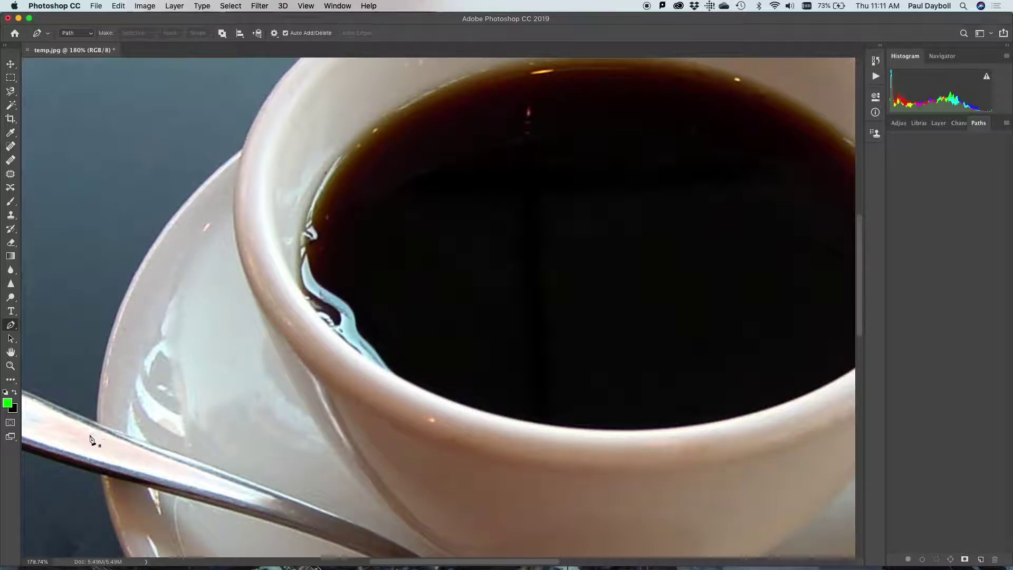
left_click_drag(97, 423, 100, 307)
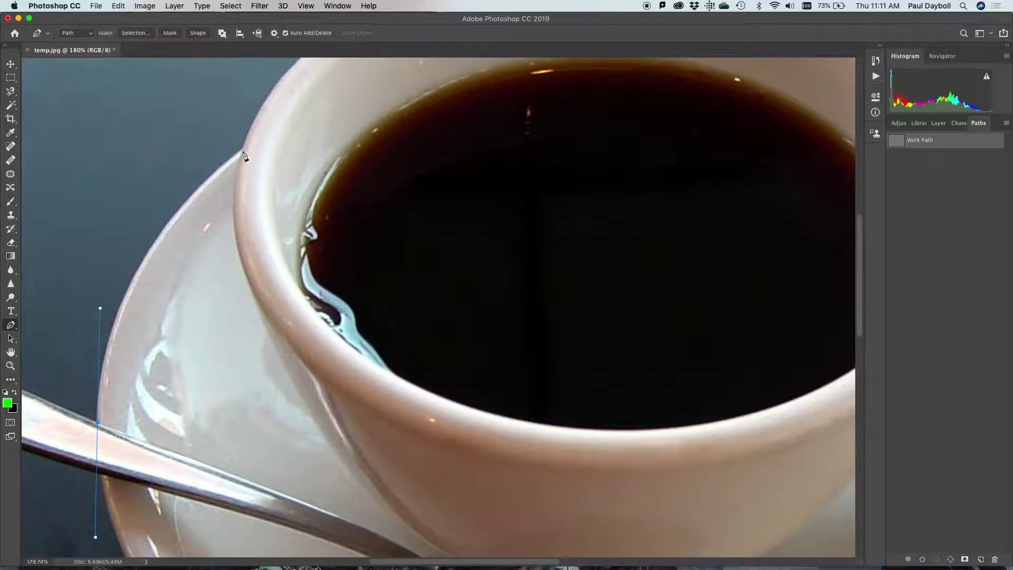
left_click_drag(242, 151, 294, 119)
right_click(294, 111)
key("Escape")
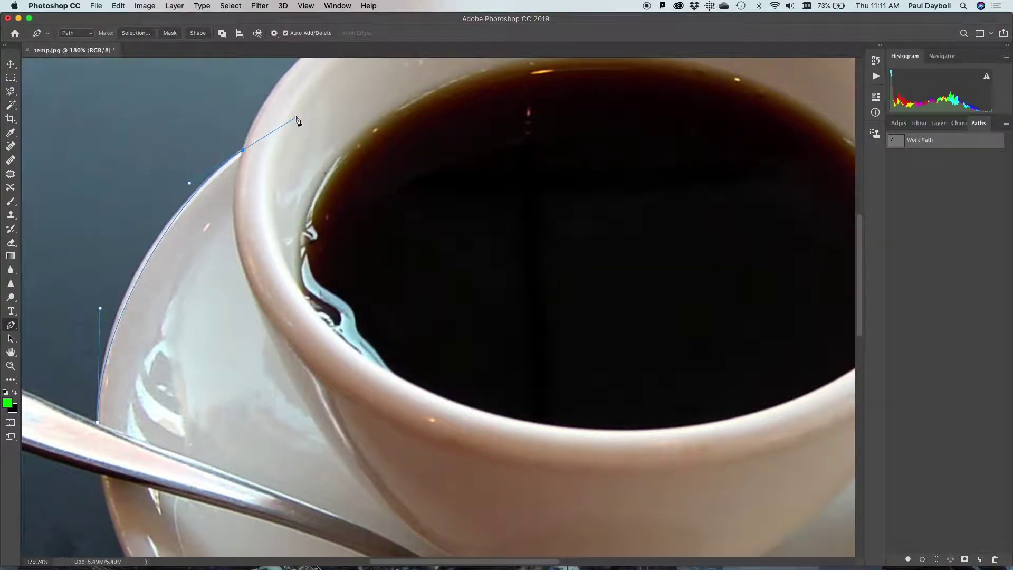
mouse_move(296, 119)
left_mouse_down()
mouse_move(300, 134)
mouse_move(305, 110)
left_mouse_up()
left_click_drag(100, 309, 102, 273)
Make the rim junction a corner and trace the cup's outer rim up to its highest point, fitting the curve's handle
left_click_drag(239, 273, 129, 475)
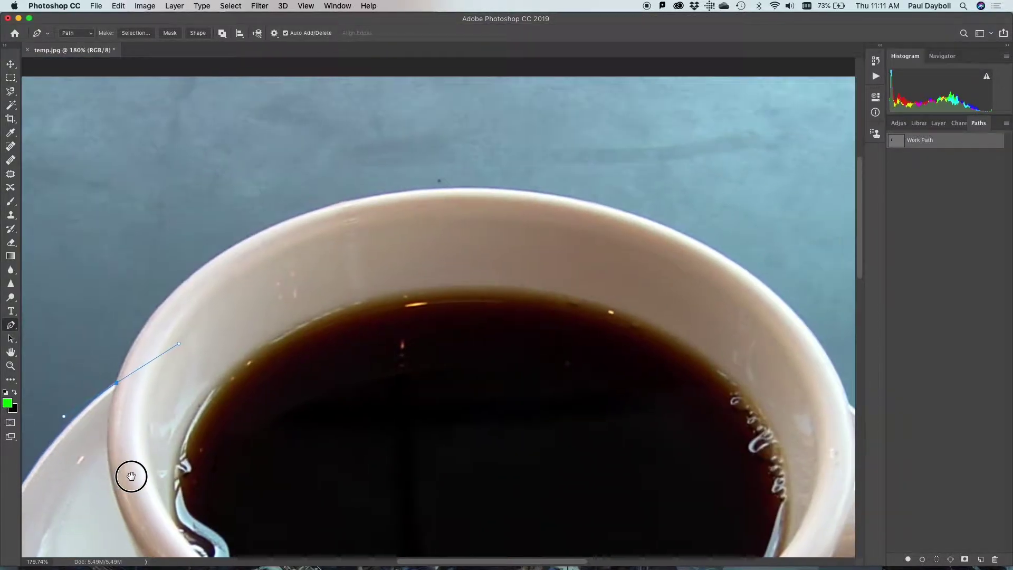
left_click(117, 384, "alt")
left_click_drag(448, 188, 740, 174)
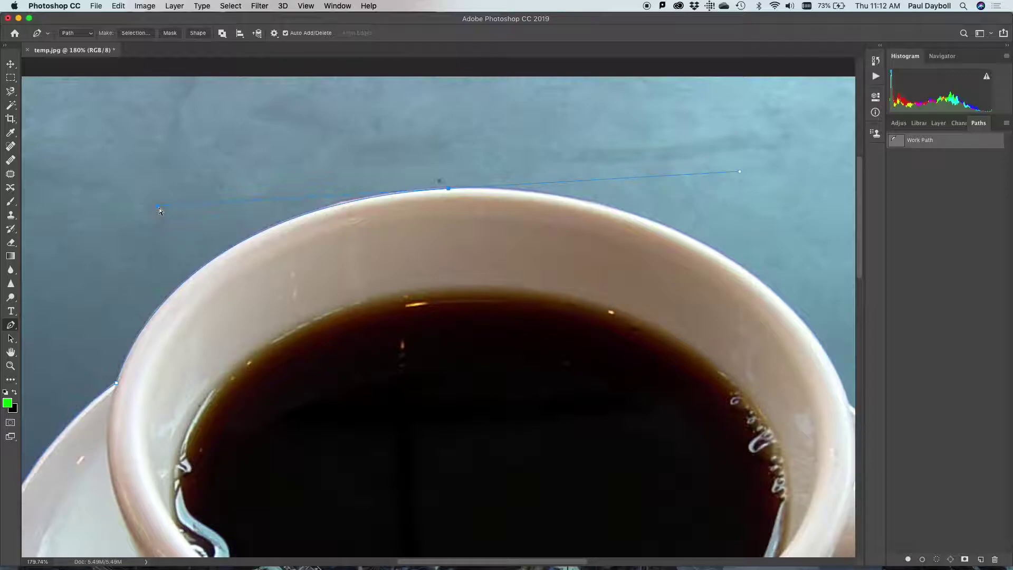
left_click_drag(160, 211, 163, 206)
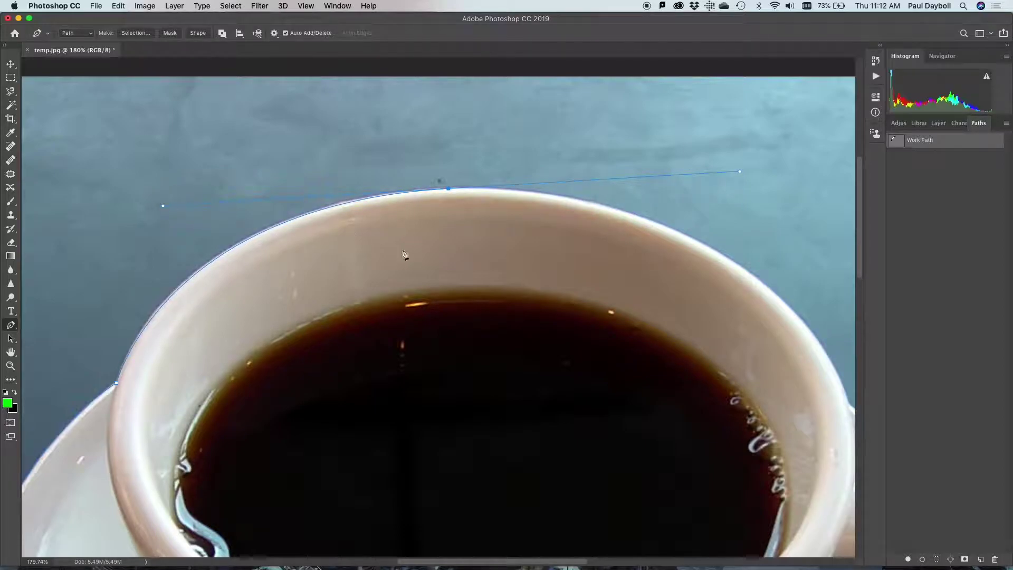
Trace the other half of the cup's rim down to where the saucer emerges behind it, adjusting the handles to the edge
left_click_drag(503, 265, 235, 190)
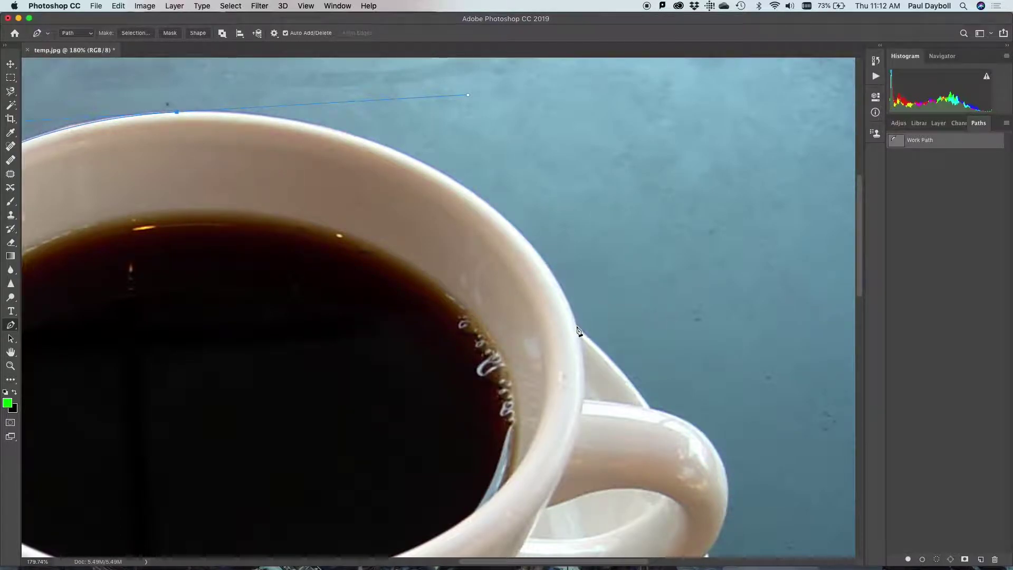
left_click_drag(576, 325, 586, 362)
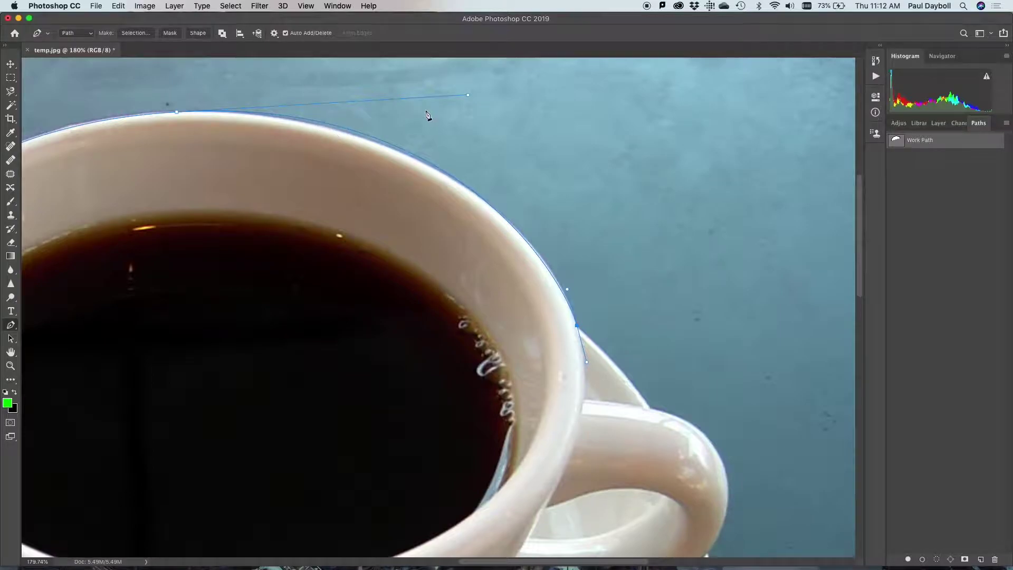
left_click(463, 96)
left_click_drag(464, 96, 478, 111)
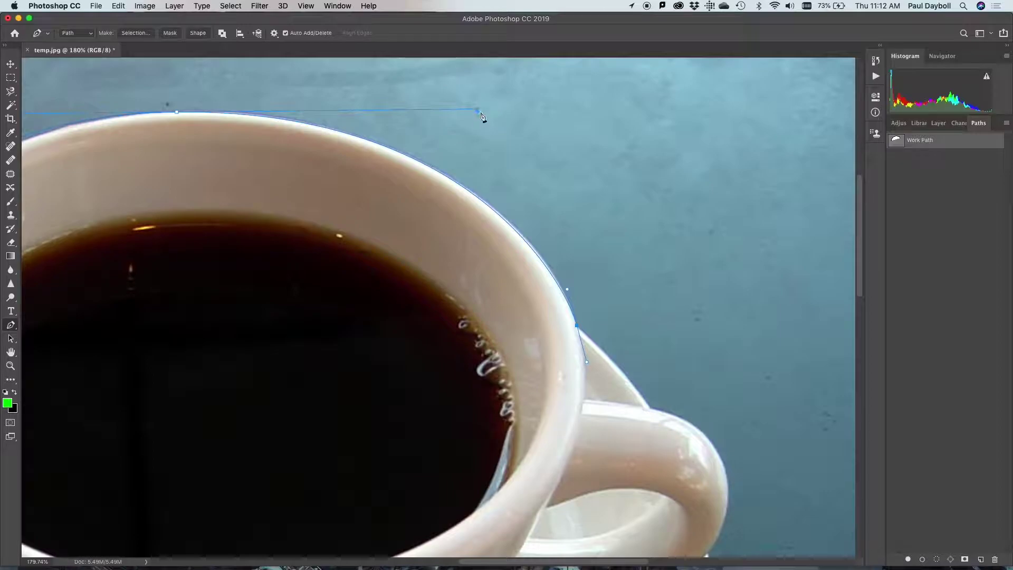
left_click_drag(569, 290, 570, 286)
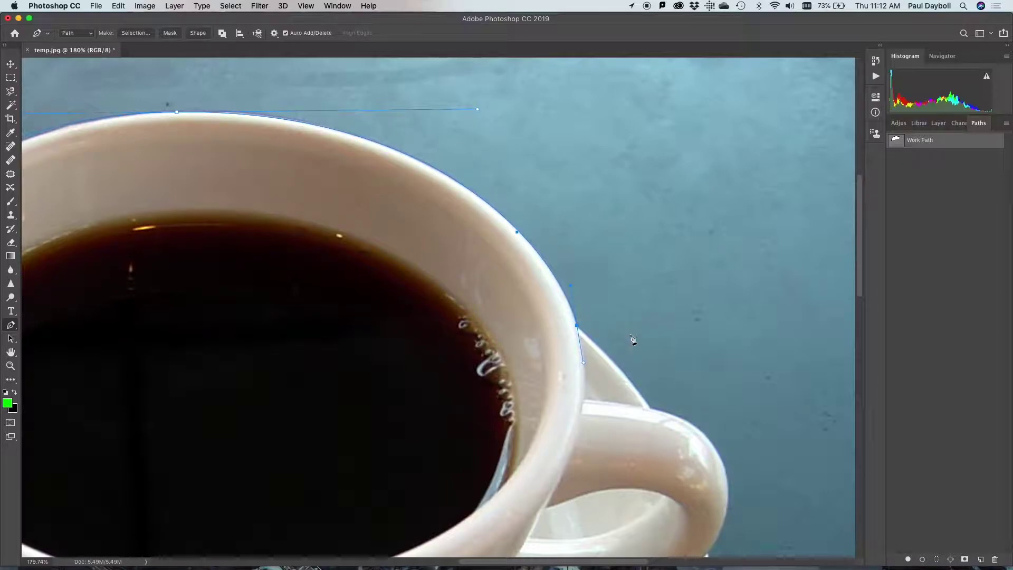
Trace the saucer's edge behind the cup to the cup handle, and around the handle back to the saucer, using corners where edges meet
left_click_drag(638, 340, 441, 202)
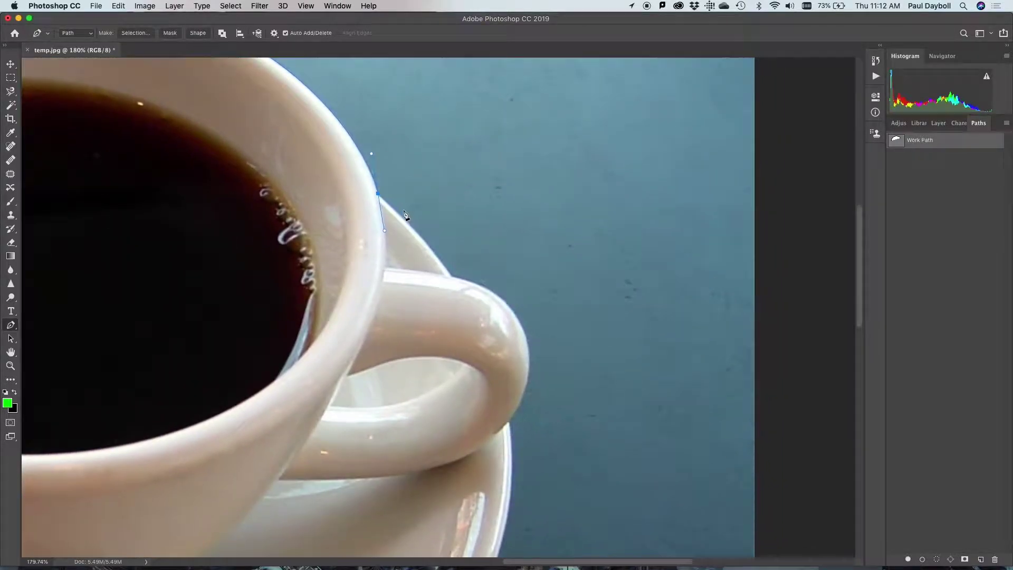
left_click(378, 194, "alt")
left_click_drag(450, 275, 466, 296)
left_click(451, 277, "alt")
left_click_drag(508, 423, 440, 540)
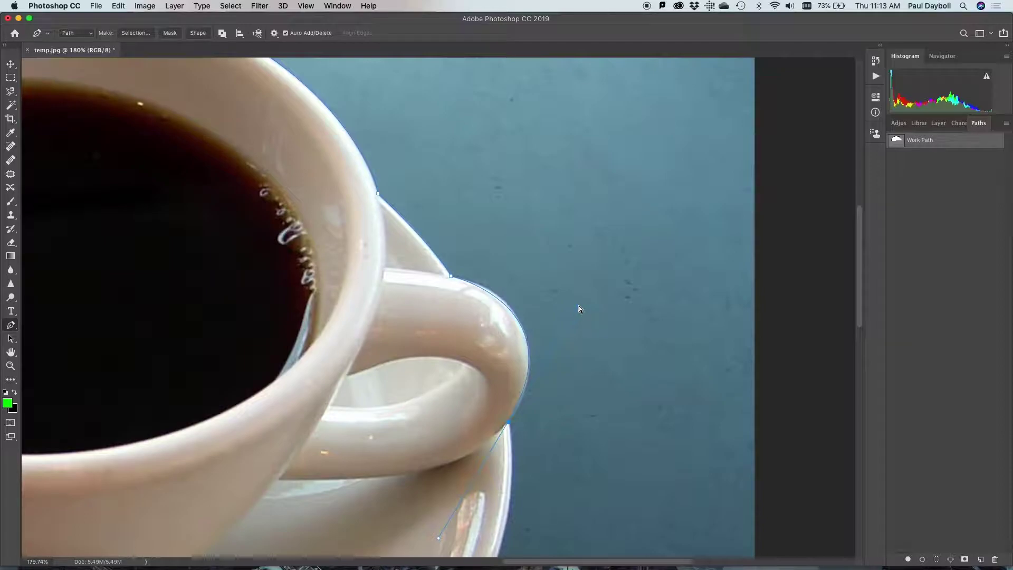
mouse_move(579, 306)
left_mouse_down()
mouse_move(572, 295)
mouse_move(580, 305)
left_mouse_up()
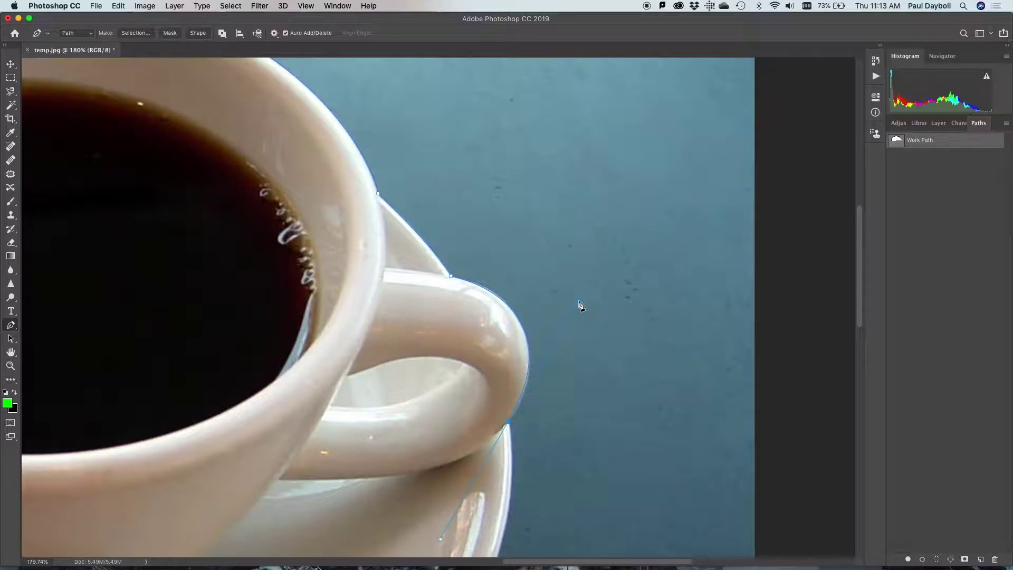
left_click_drag(442, 542, 435, 538)
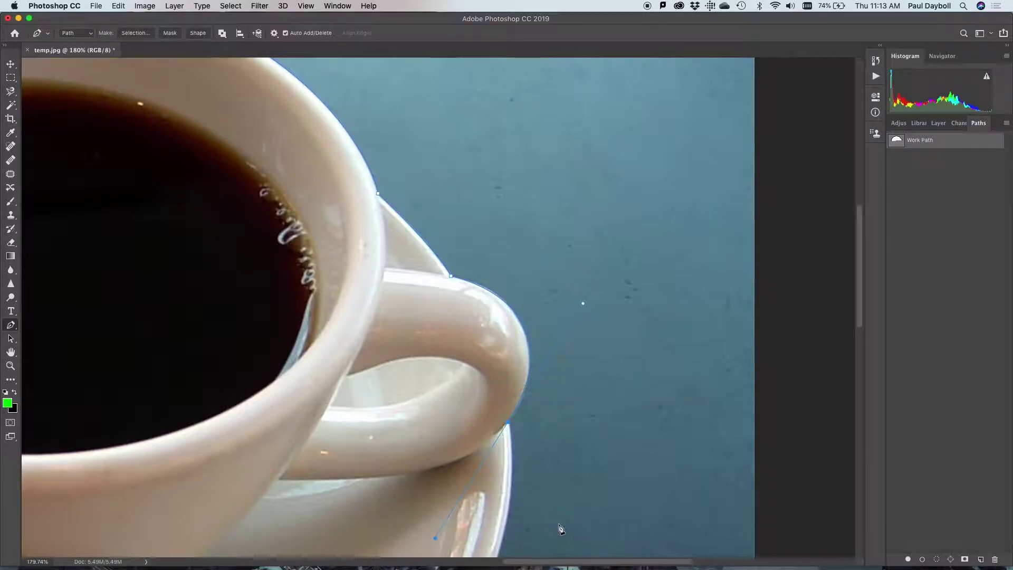
Trace the saucer's outer edge from below the cup handle down past the spoon's tip, adjusting both direction handles of the new point
scroll(558, 522, "down", 10)
left_click_drag(524, 311, 640, 377)
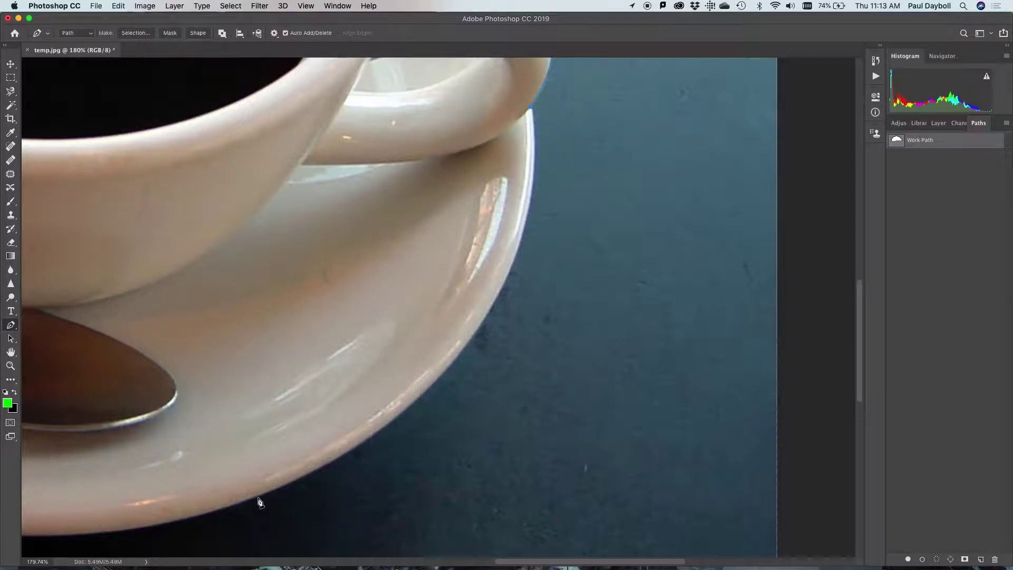
left_click_drag(369, 440, 171, 503)
left_click_drag(428, 450, 369, 490)
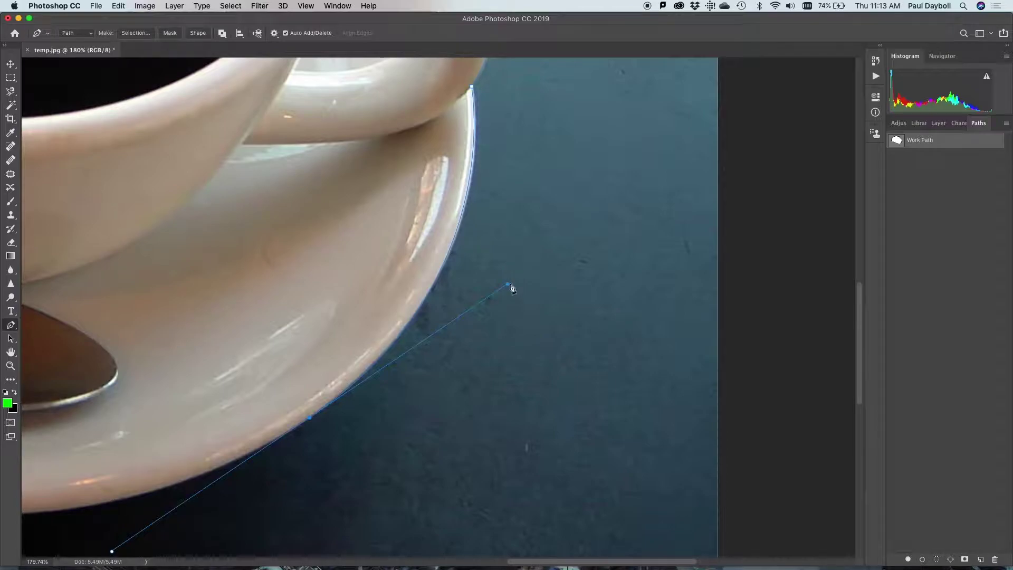
mouse_move(509, 284)
left_mouse_down()
mouse_move(500, 281)
mouse_move(512, 286)
left_mouse_up()
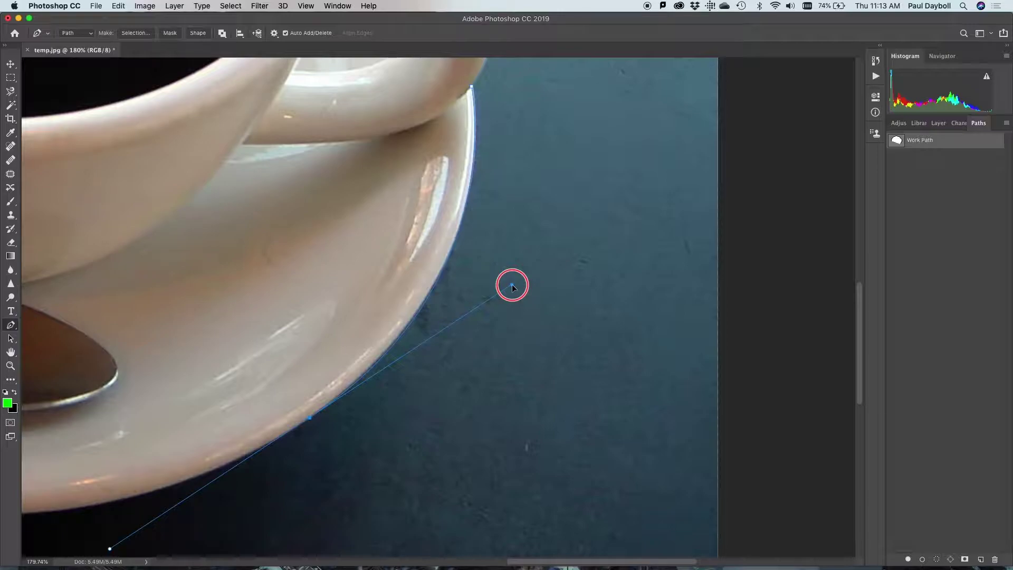
left_click_drag(110, 549, 137, 539)
Continue the path to the saucer's lowest edge below the spoon bowl and shorten the previous handle to fit the curve
left_click_drag(252, 535, 423, 441)
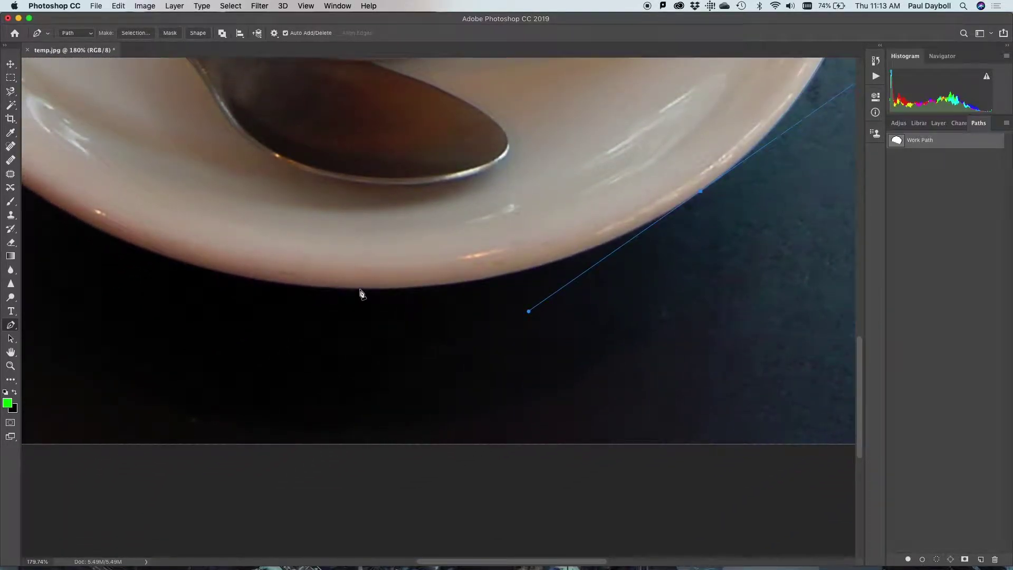
left_click_drag(360, 289, 291, 288)
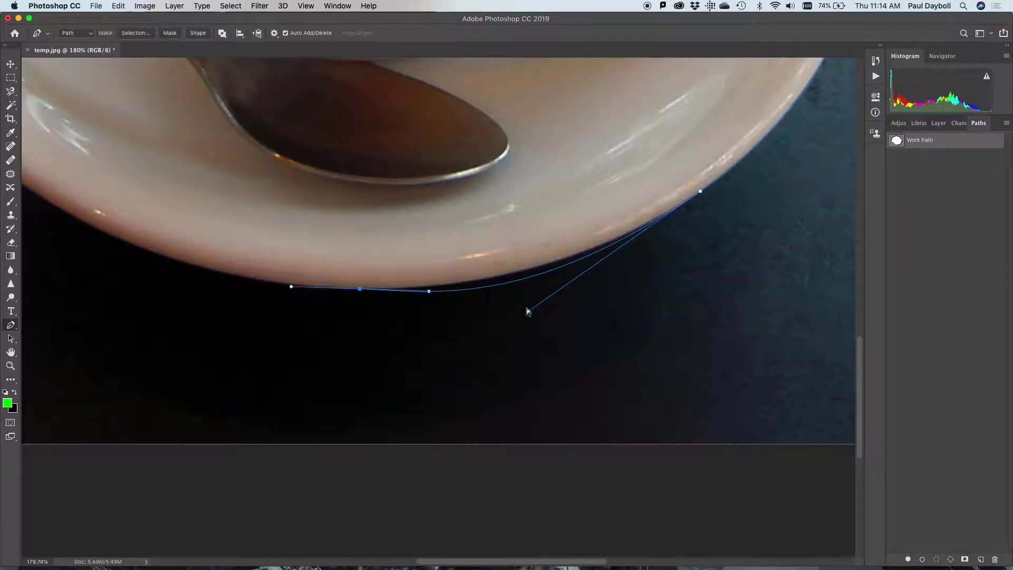
left_click_drag(529, 311, 577, 276)
left_click_drag(303, 352, 620, 403)
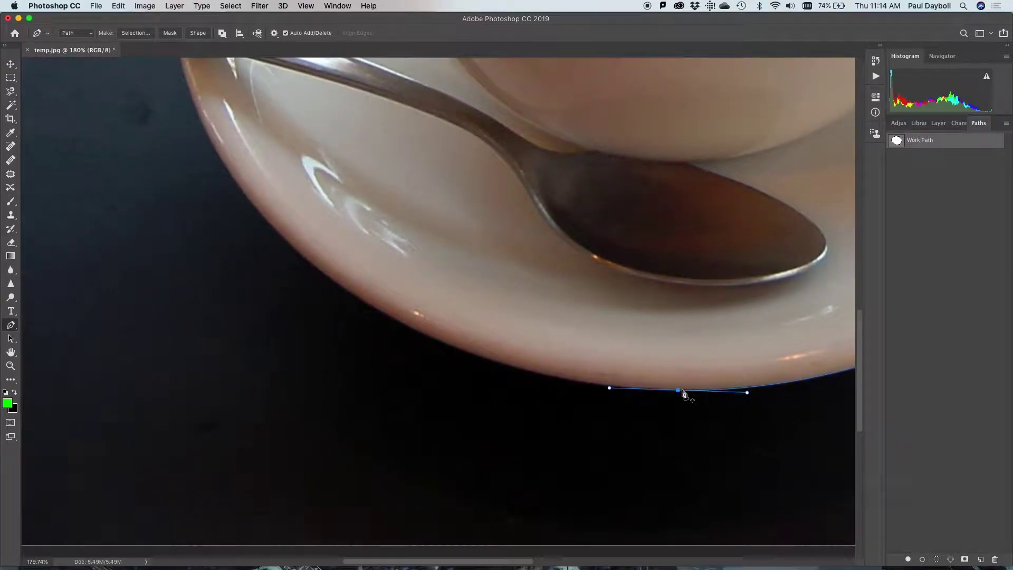
Continue the path up the saucer's outer edge to the spoon handle's underside and across to the handle's upper edge
left_click_drag(385, 314, 274, 248)
key("space")
left_click_drag(273, 152, 329, 329)
left_click_drag(235, 218, 228, 173)
right_click(230, 167)
left_click(231, 136)
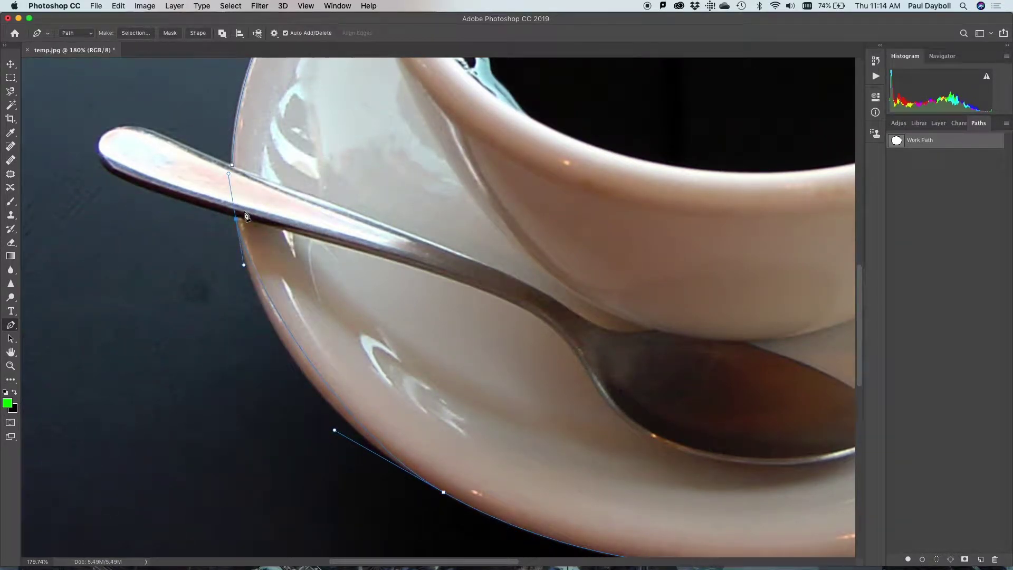
Adjust the direction handles at the spoon handle crossing and at the preceding saucer point to follow the saucer's edge
key("h")
left_click(233, 169)
left_click_drag(228, 174, 223, 118)
left_click_drag(335, 430, 269, 376)
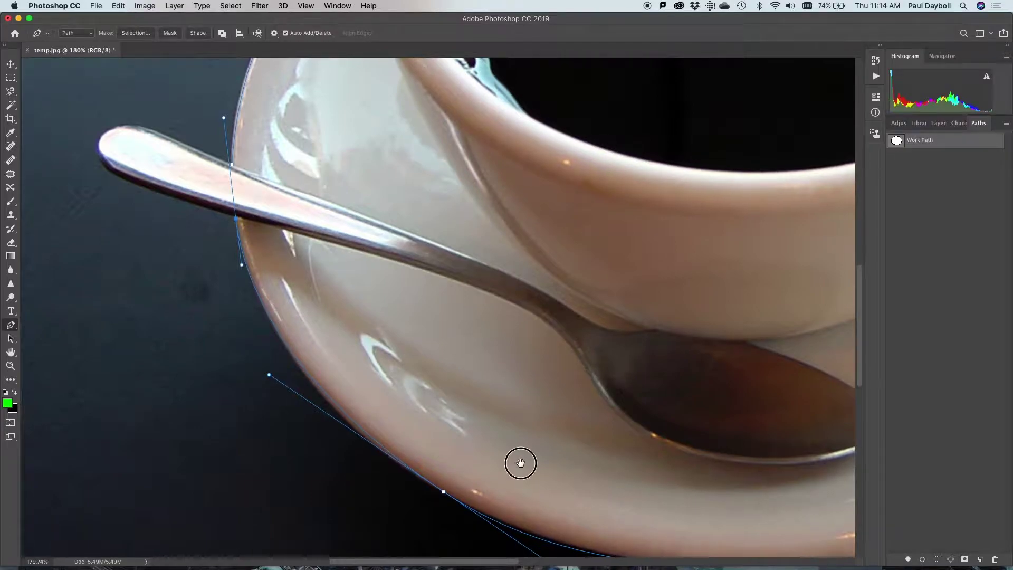
Refine the curve along the saucer's lower edge by shortening the facing direction handles of its two neighbouring points
left_click_drag(517, 461, 412, 339)
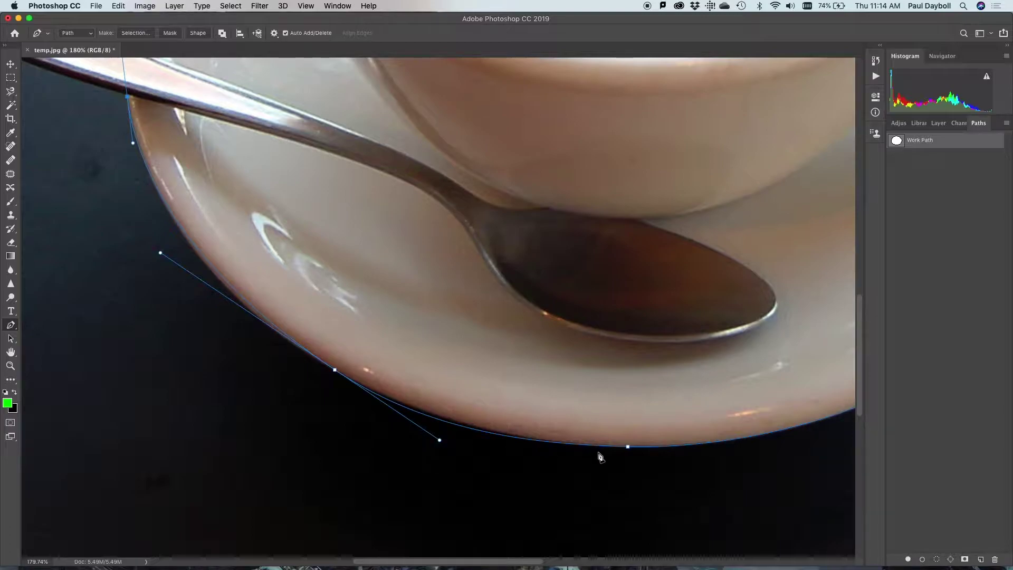
left_click(627, 447, "super")
left_click(558, 445, "super")
left_click_drag(559, 446, 581, 446)
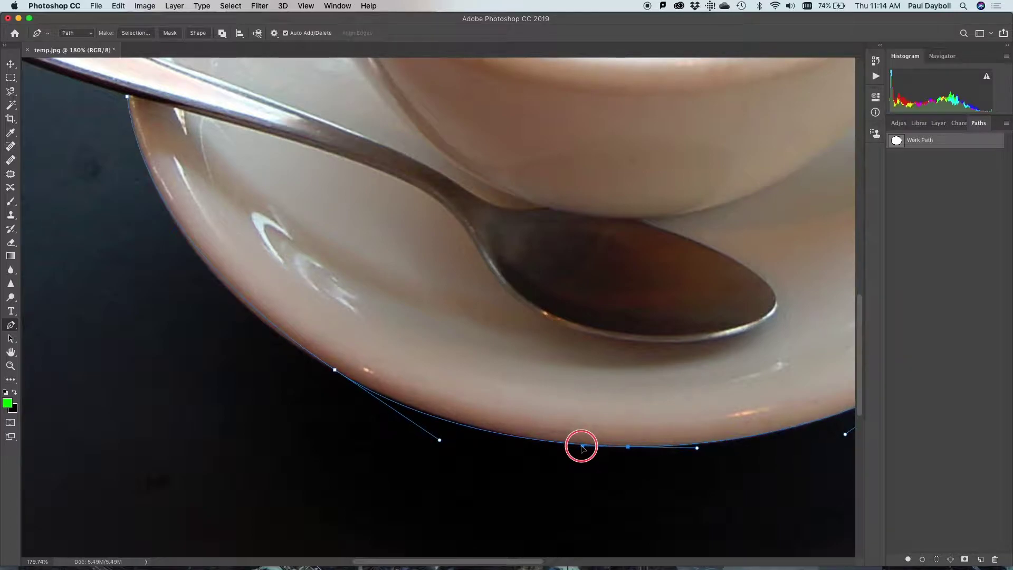
mouse_move(439, 440)
left_mouse_down()
mouse_move(424, 424)
mouse_move(440, 439)
left_mouse_up()
left_click(441, 441, "super")
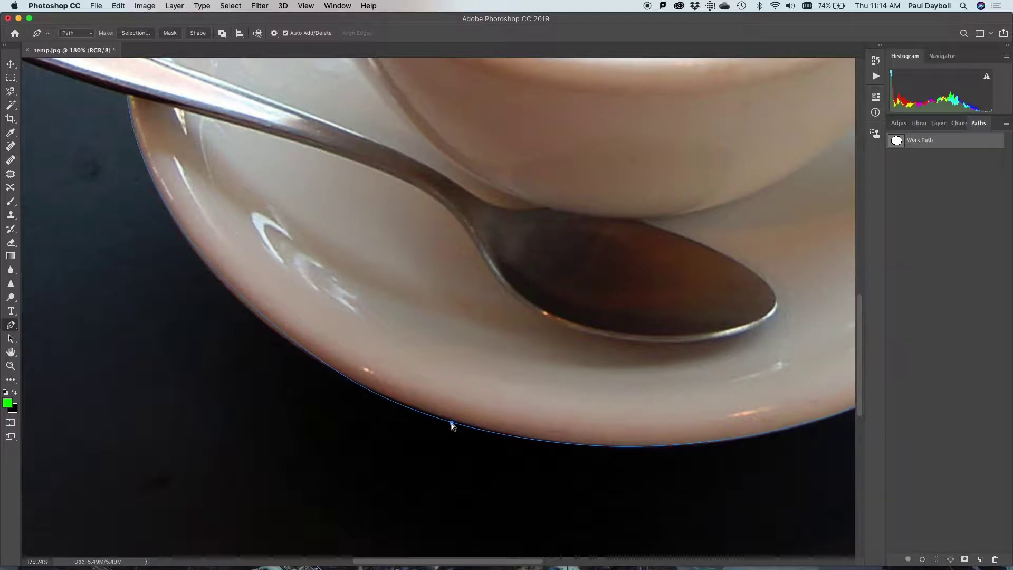
left_click(452, 424, "super")
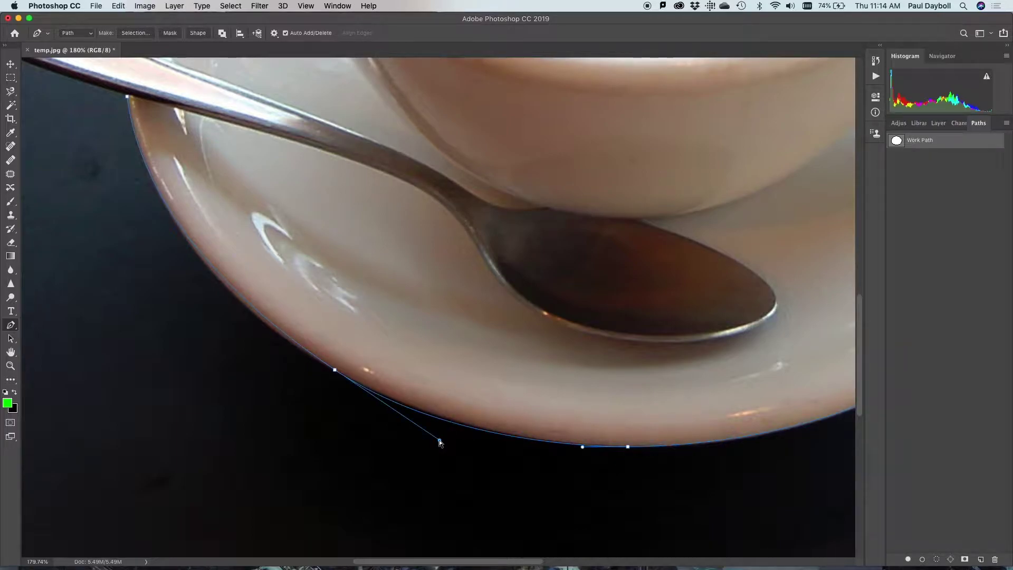
left_click_drag(440, 442, 417, 423)
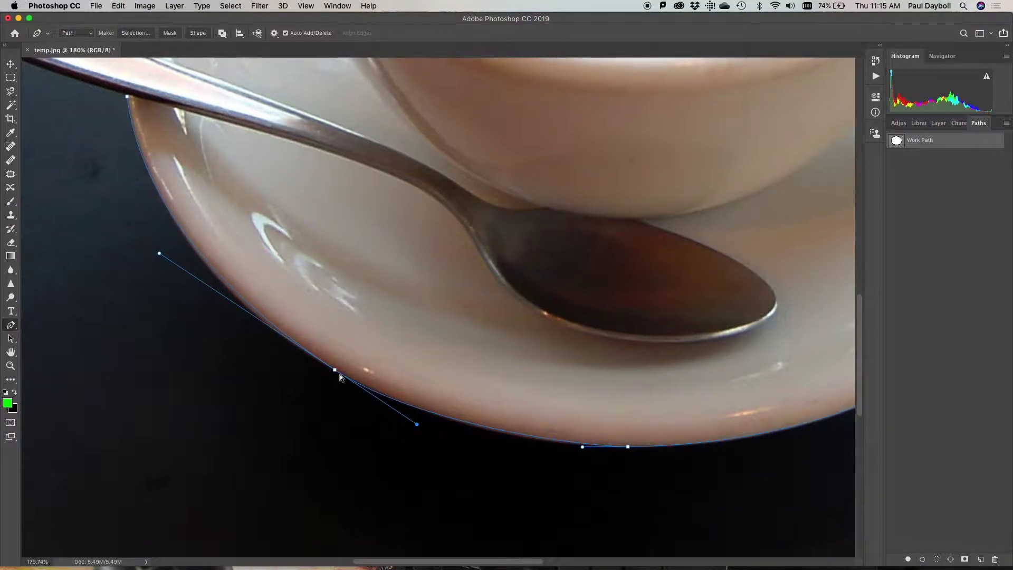
Turn the point where the saucer meets the spoon's underside into a corner and trace around the spoon handle's tip
left_click_drag(160, 255, 316, 403)
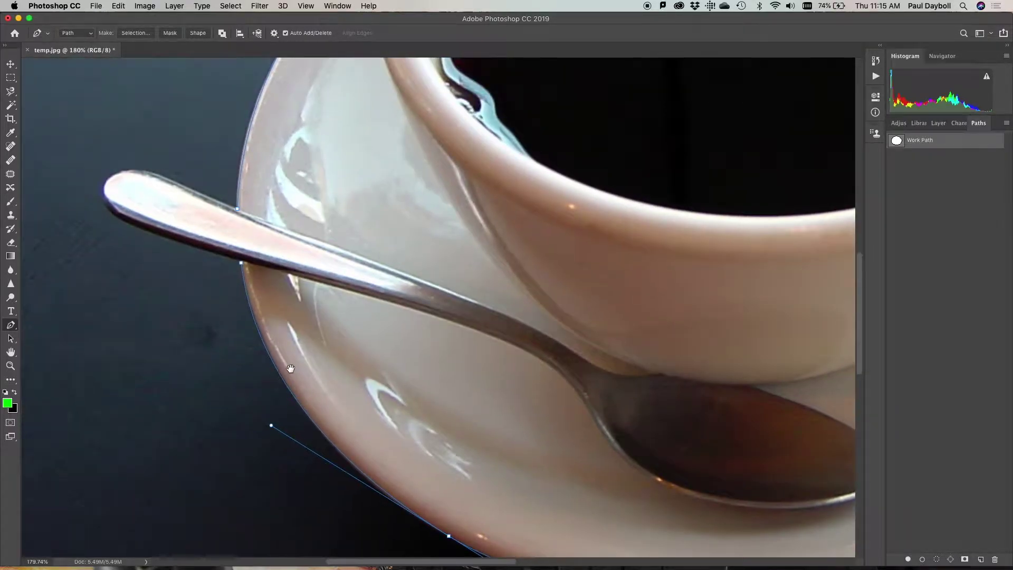
left_click(242, 265)
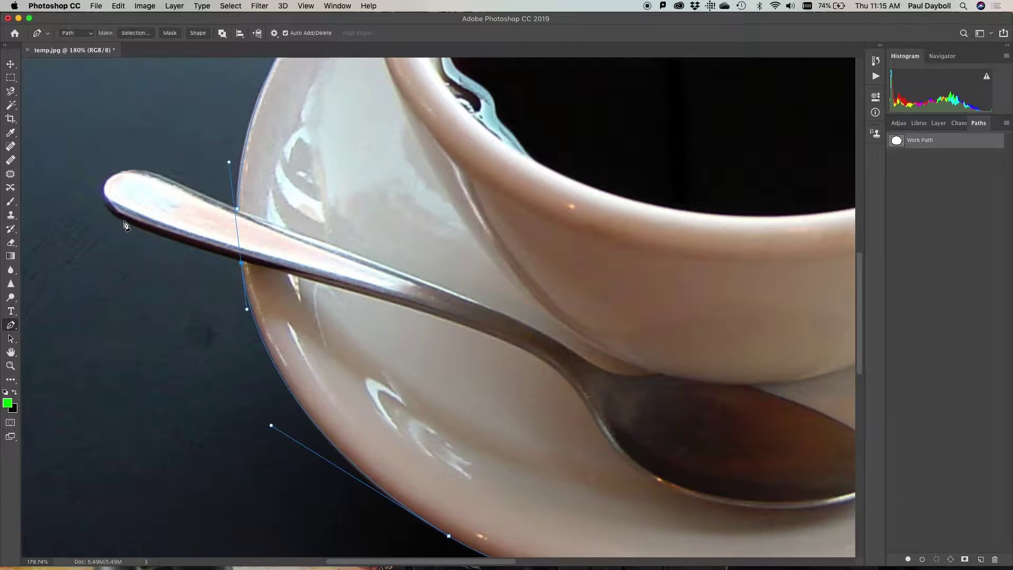
left_click_drag(115, 218, 104, 216)
key("super+z")
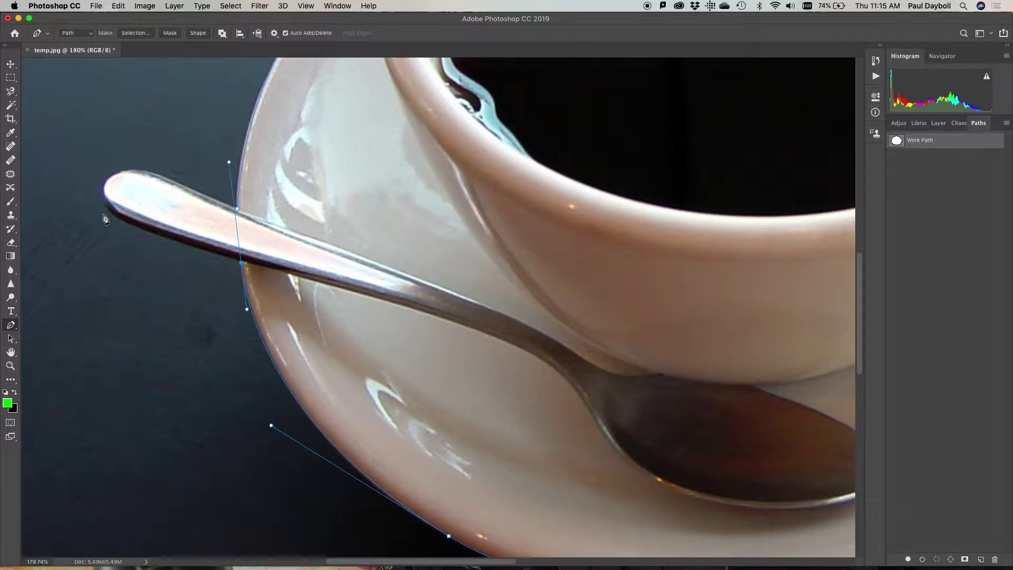
left_click(242, 263, "alt")
left_click_drag(133, 228, 108, 215)
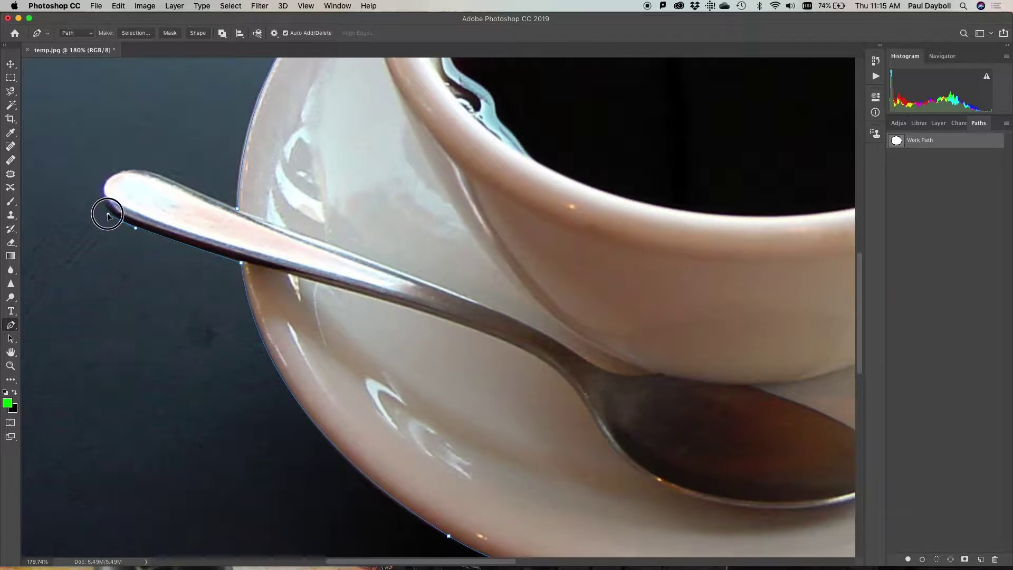
left_click_drag(161, 176, 248, 202)
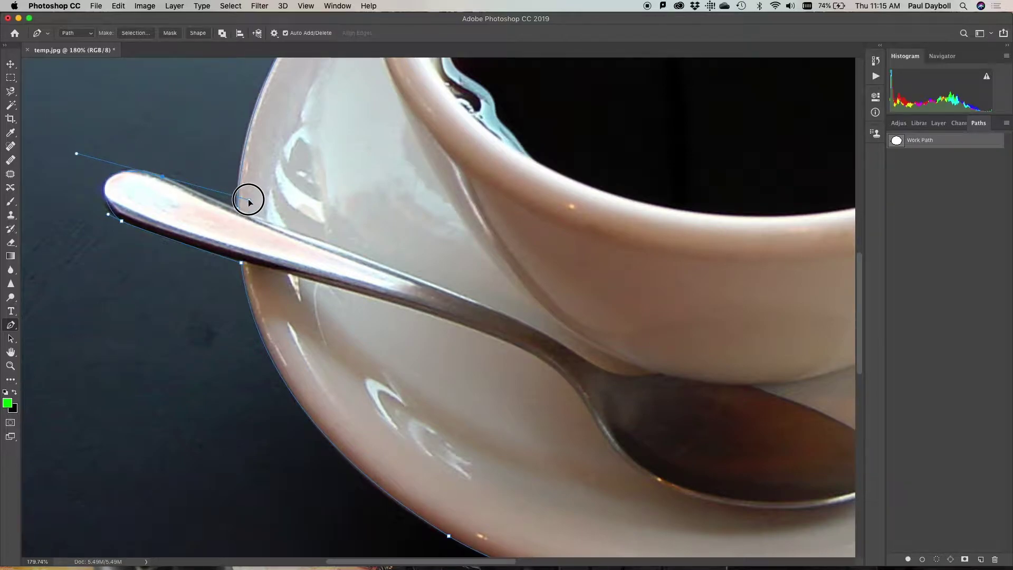
Remove the outgoing handle of the point past the spoon's tip and close the path where the spoon meets the saucer
left_click(163, 177, "alt")
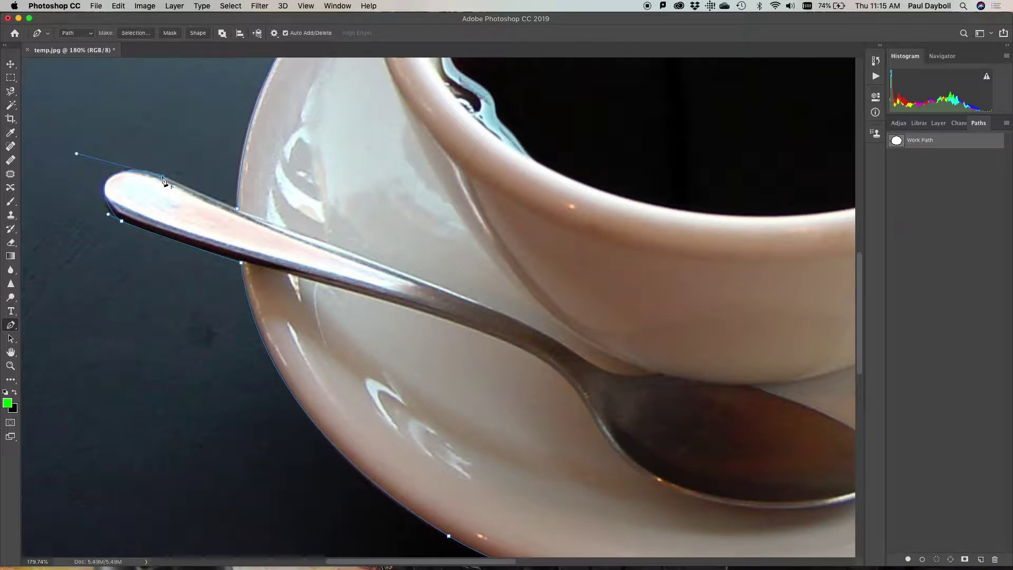
left_click(237, 211, "alt")
left_click_drag(237, 211, 225, 196)
key("super+z")
left_click(366, 258, "alt+super")
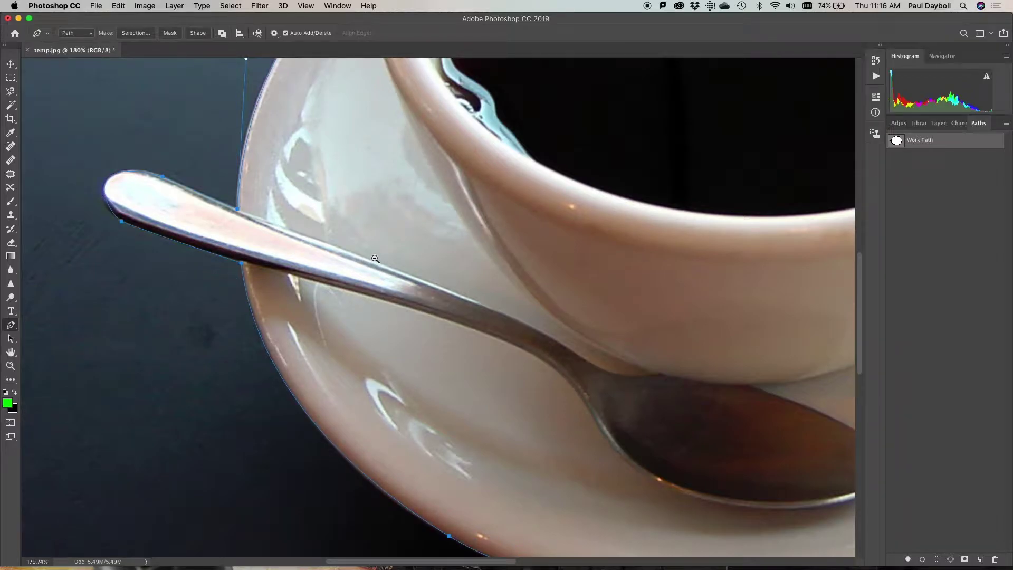
key("alt+super+space")
left_click(761, 287, "alt+super")
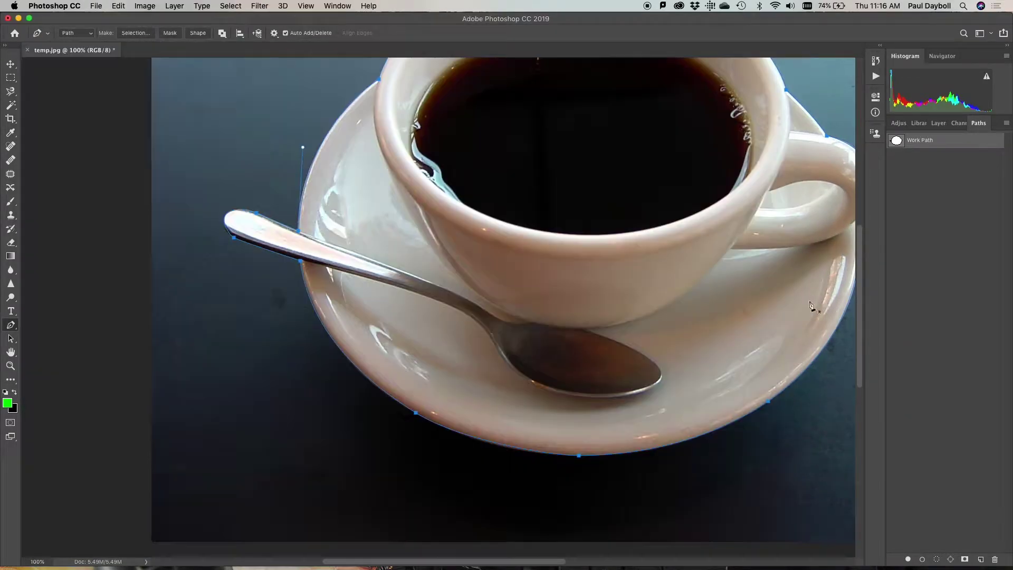
key("super+space")
key("Escape")
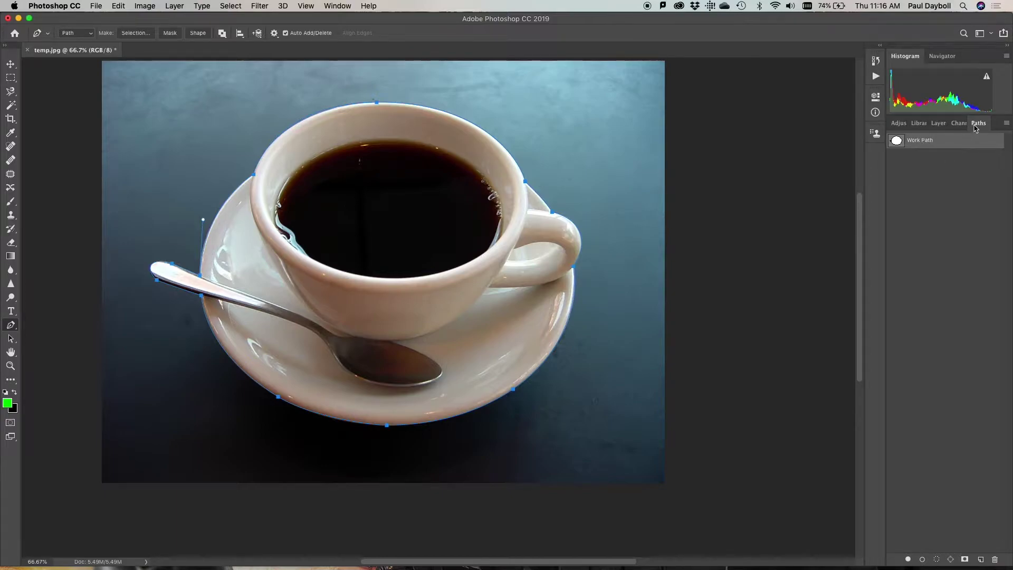
Choose the Photography workspace and save the work path under the name TeaCup
left_click(979, 34)
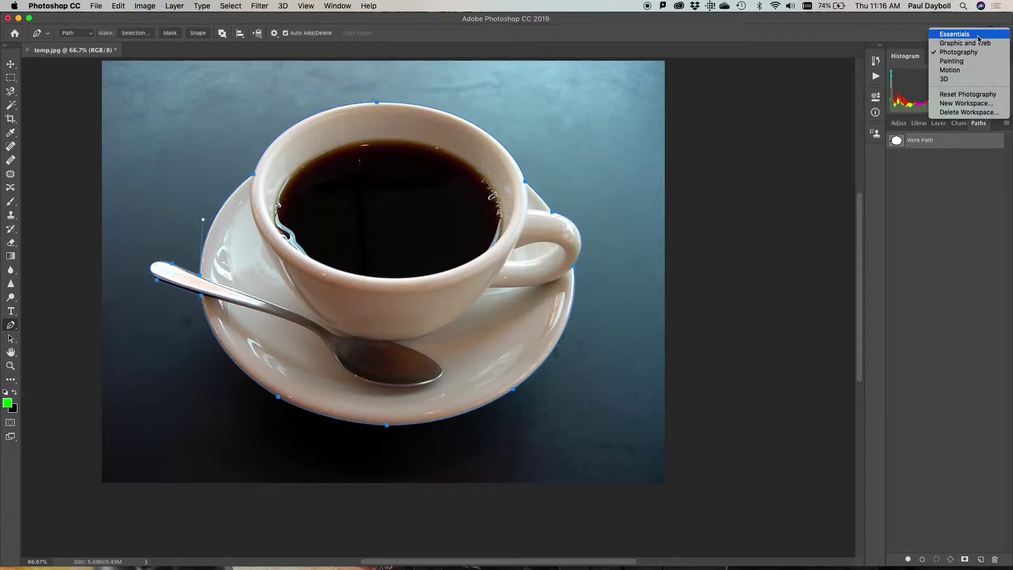
left_click(969, 53)
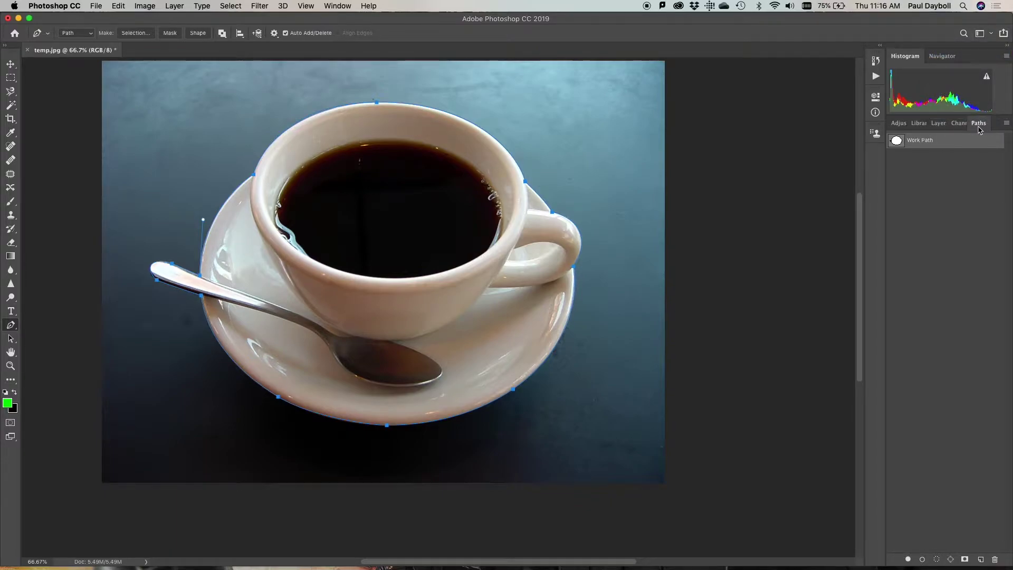
left_click(1006, 124)
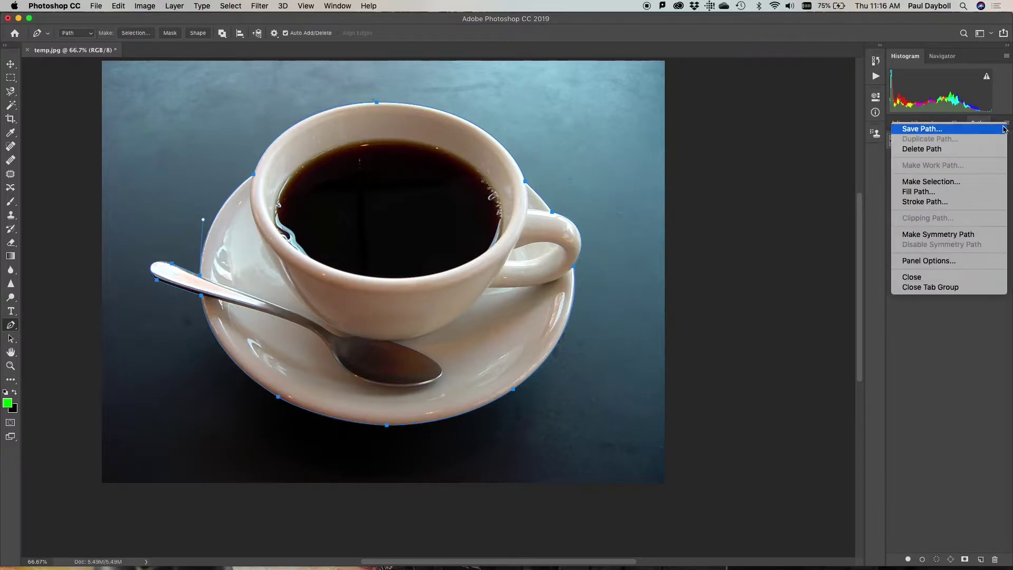
left_click(959, 133)
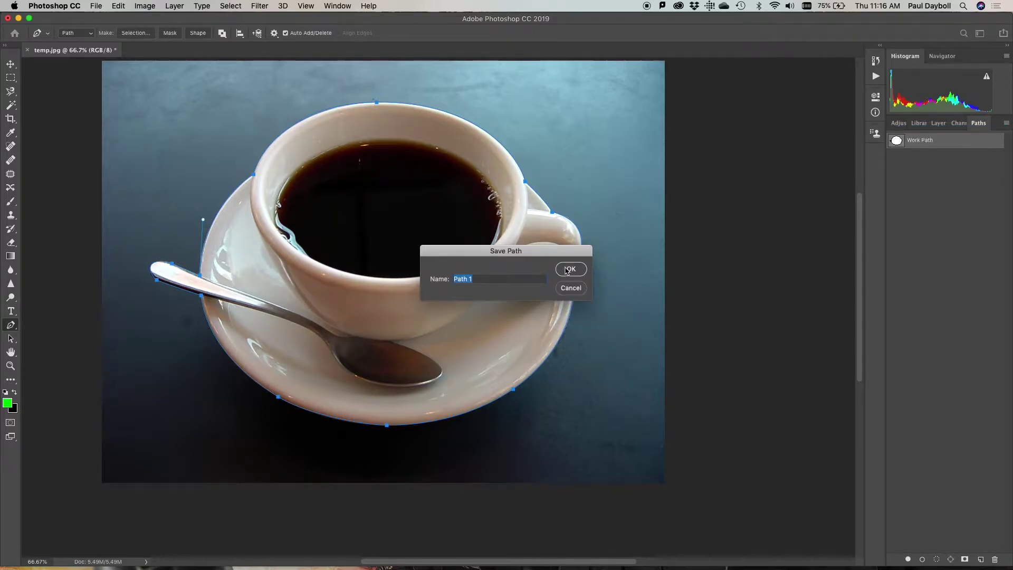
type("TeaCup")
key("Return")
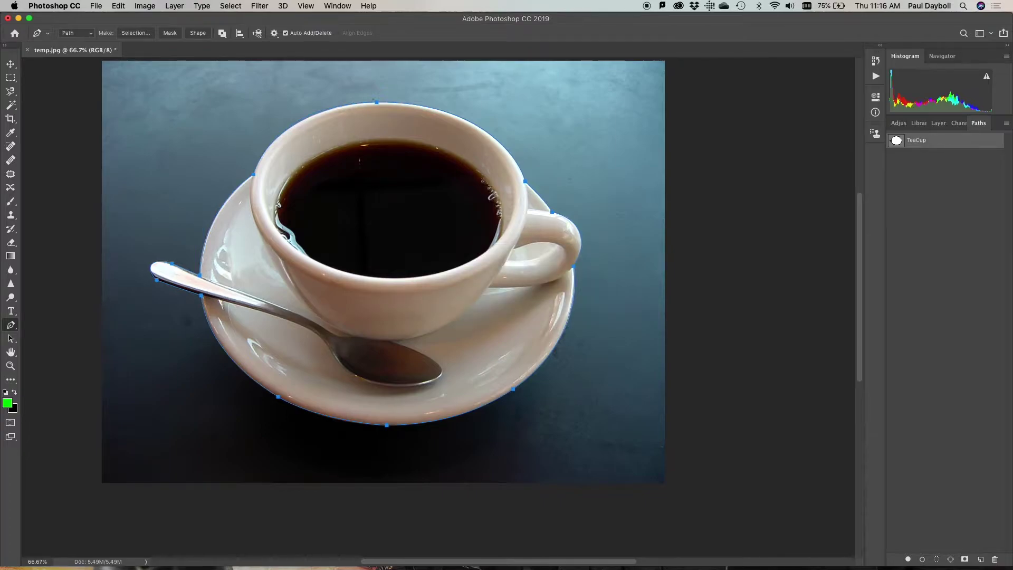
Define the TeaCup path as a clipping path with a flatness of .5 device pixels
left_click(1006, 124)
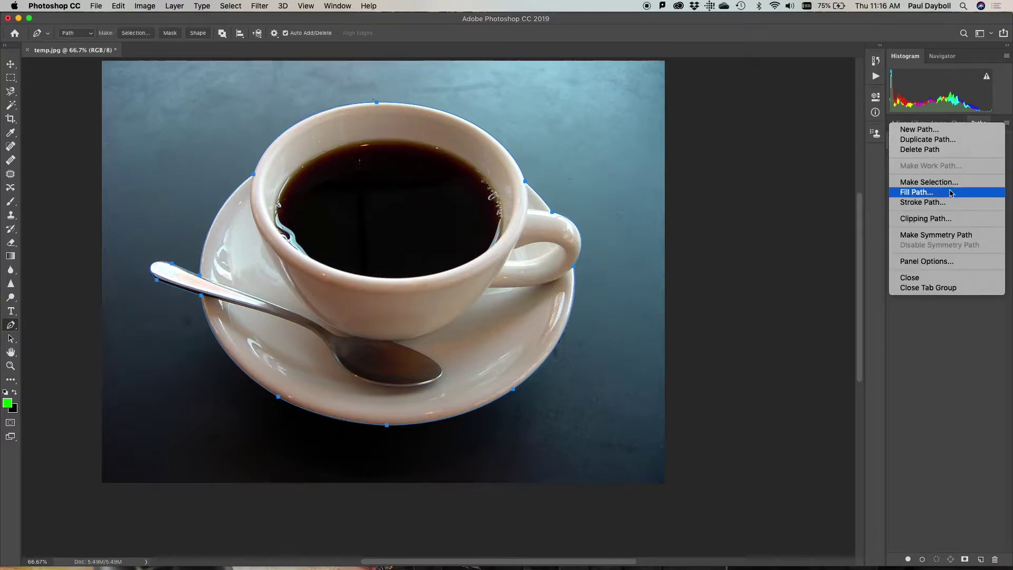
left_click(920, 225)
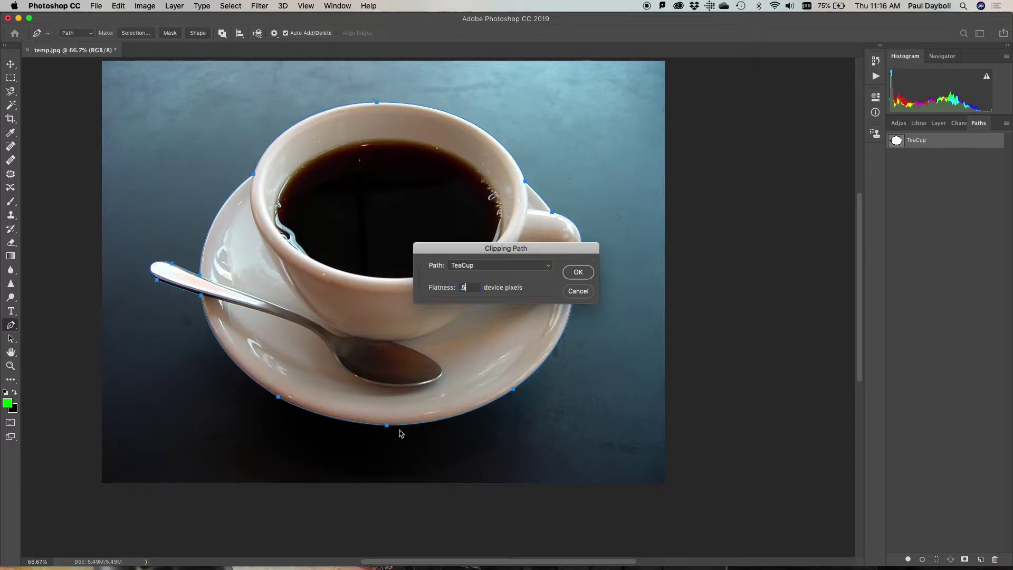
left_click(588, 274)
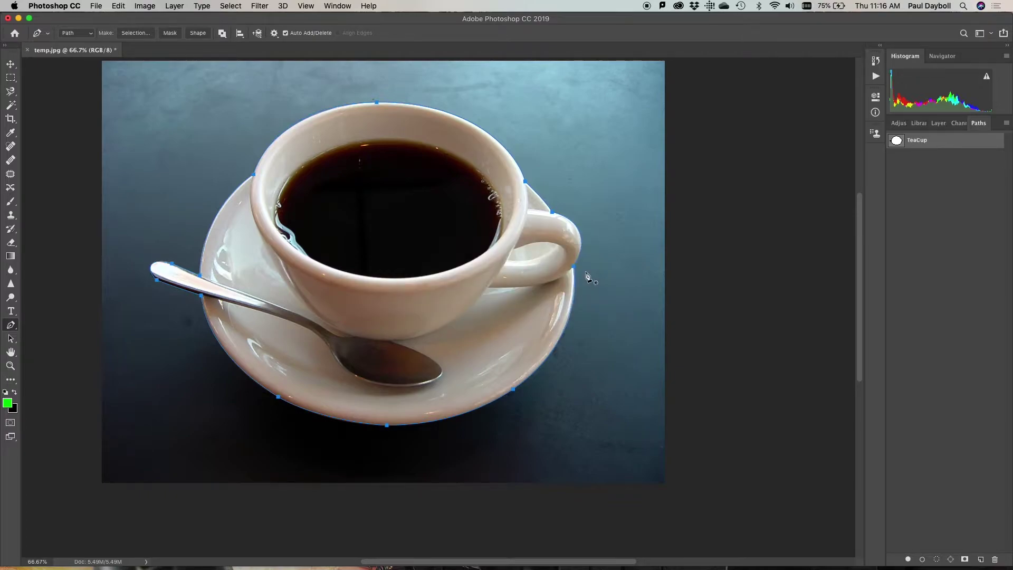
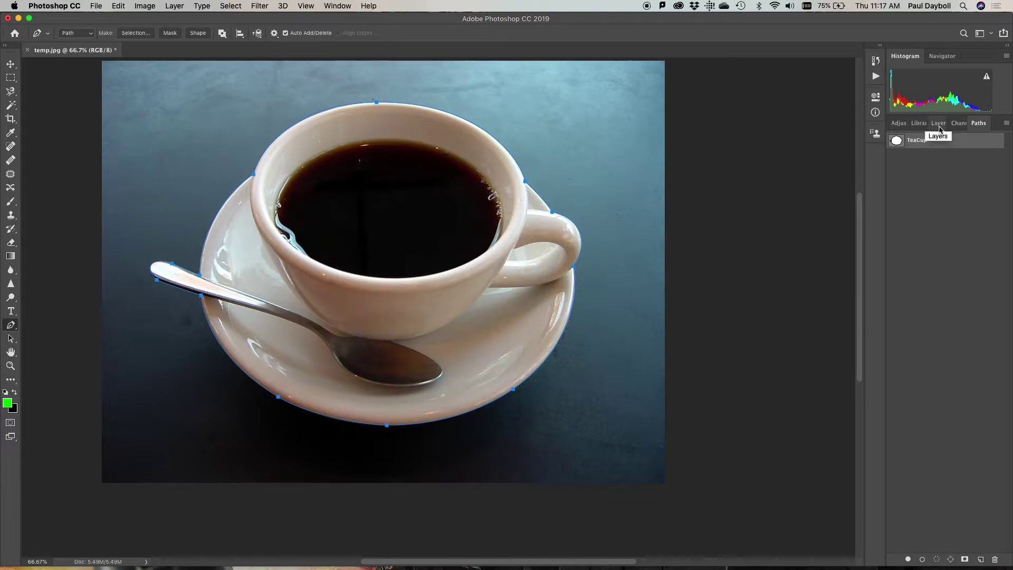
Make a new anti-aliased selection from the TeaCup path with a feather radius of 0 pixels
left_click(1006, 123)
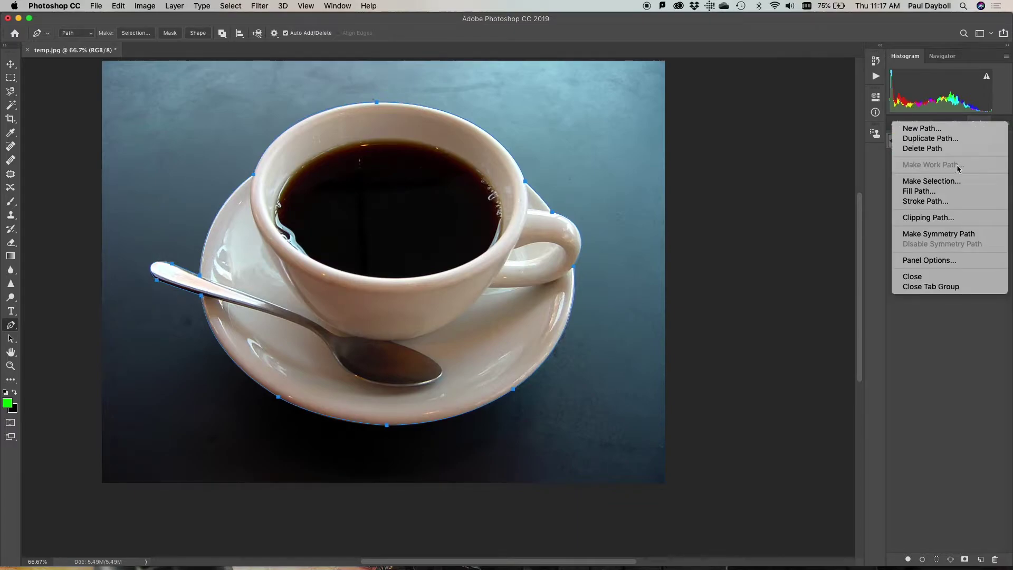
left_click(949, 182)
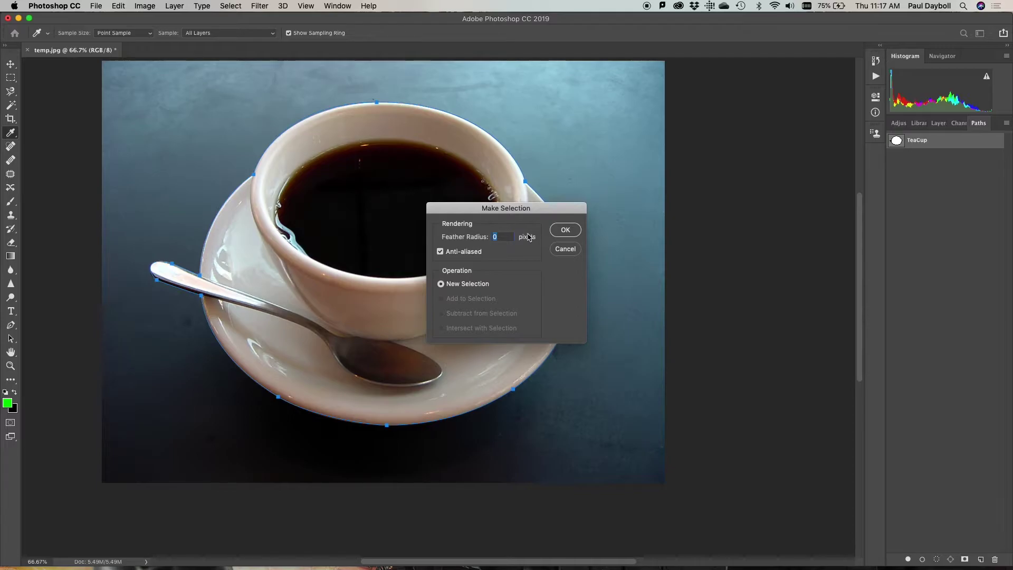
left_click(563, 231)
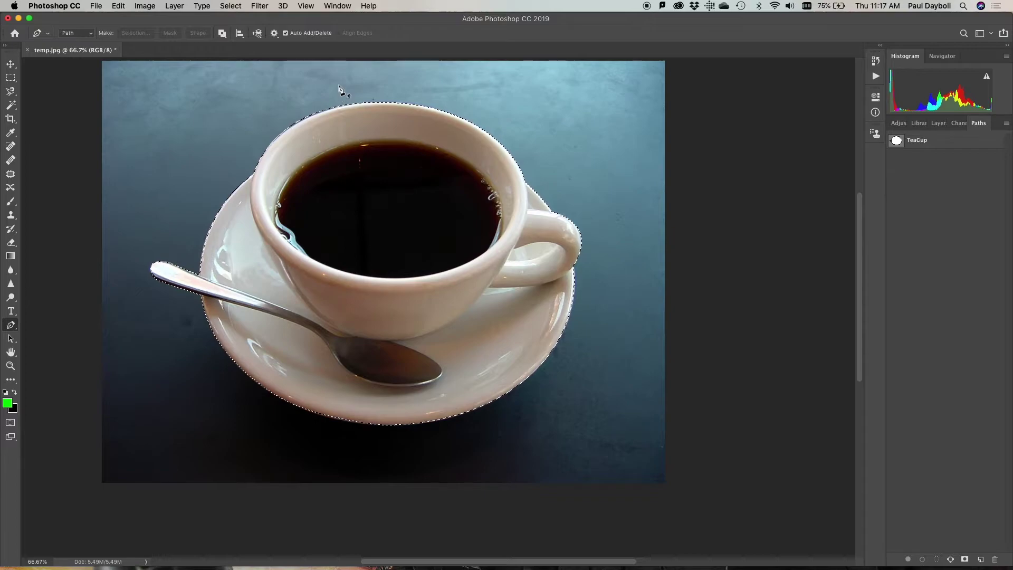
Duplicate the Background layer as "Transparent Layer" within temp.jpg and hide the original Background layer
left_click(937, 124)
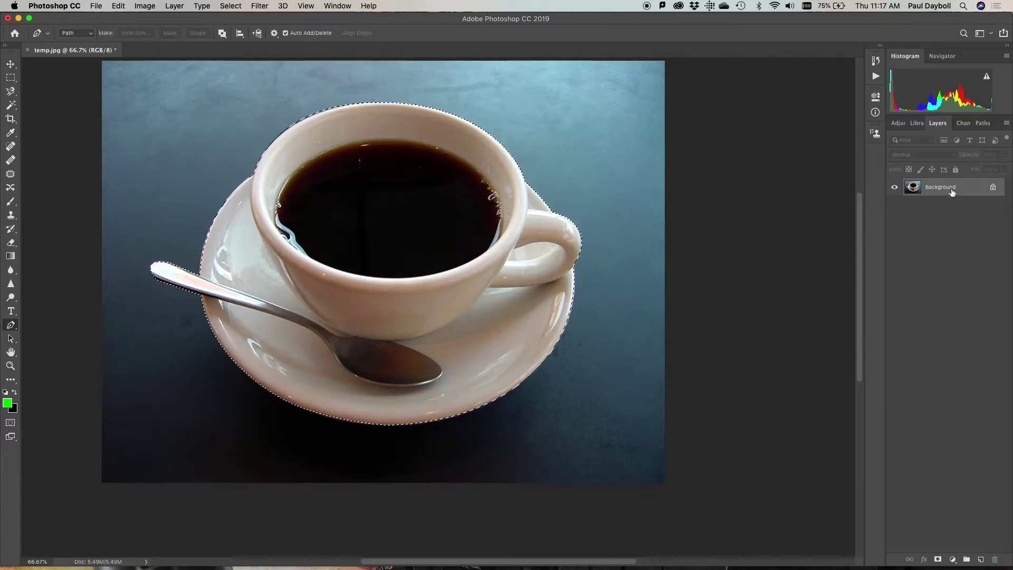
left_click(1006, 124)
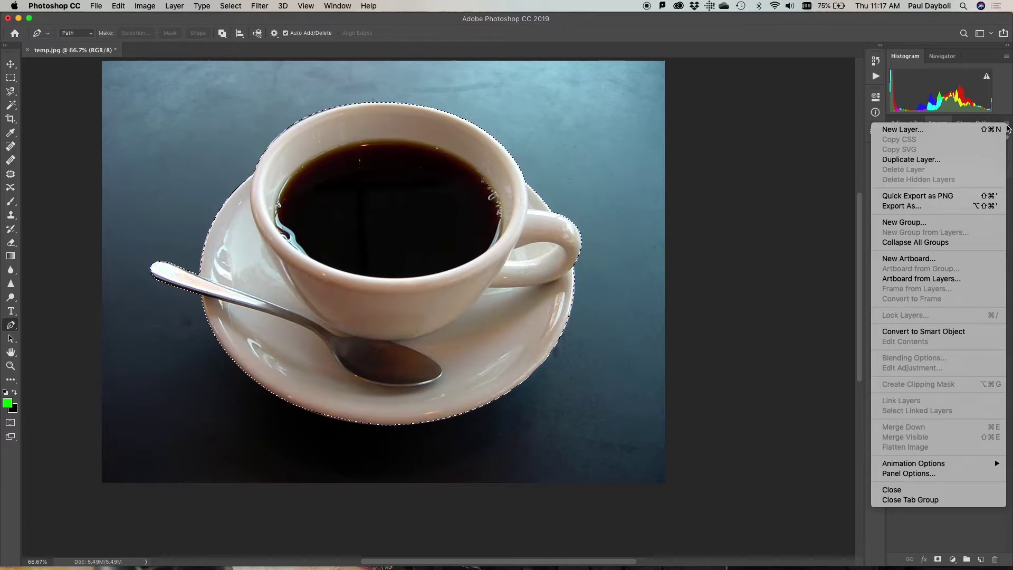
left_click(912, 159)
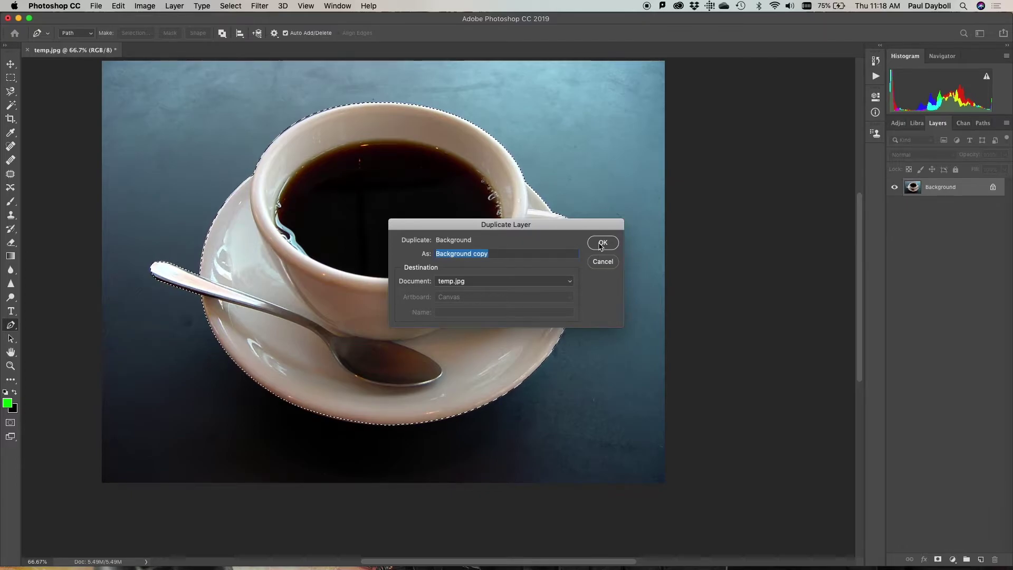
type("Tr")
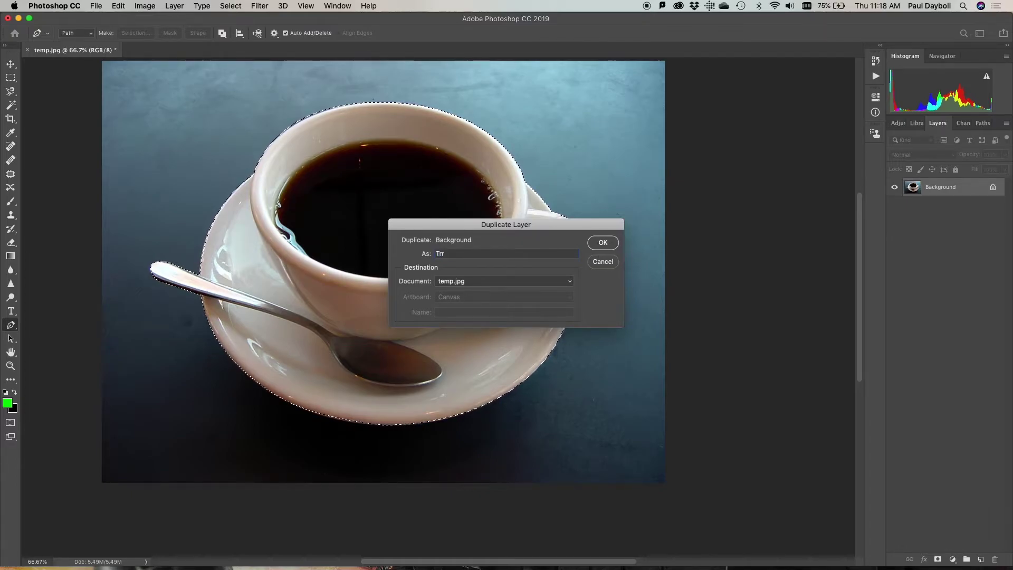
type("ans")
type("paere")
type("nt Layer")
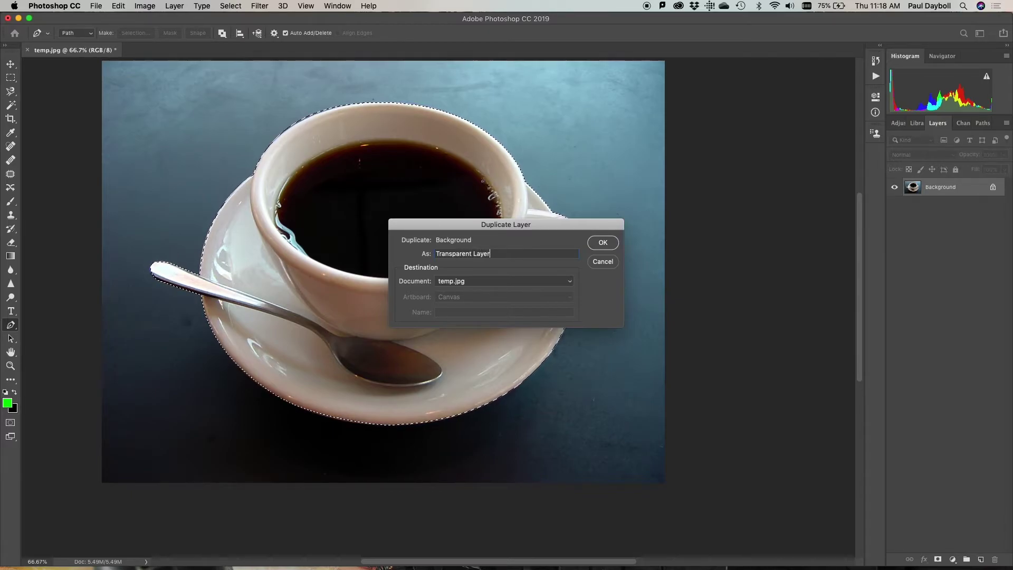
left_click(602, 243)
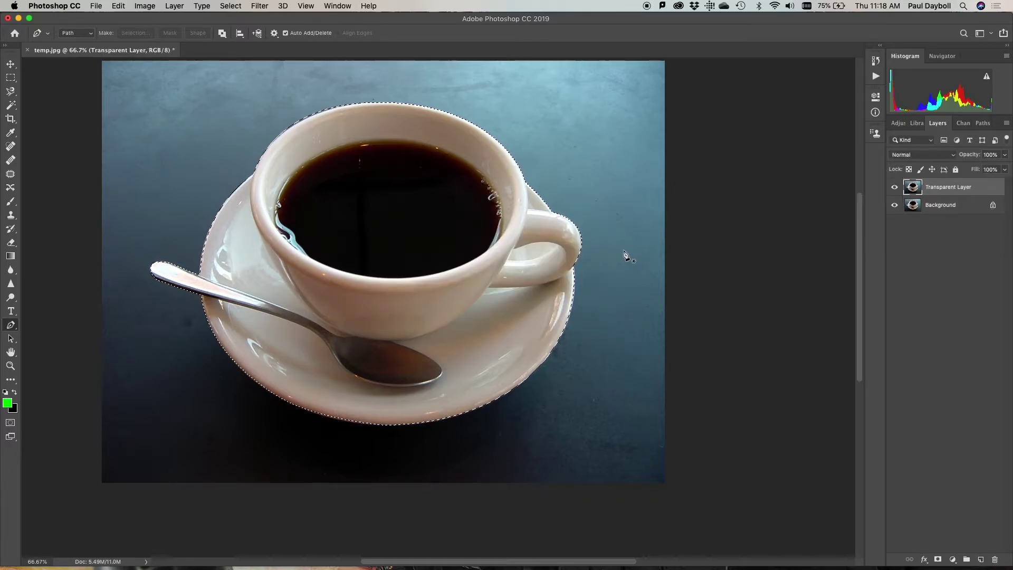
left_click(895, 206)
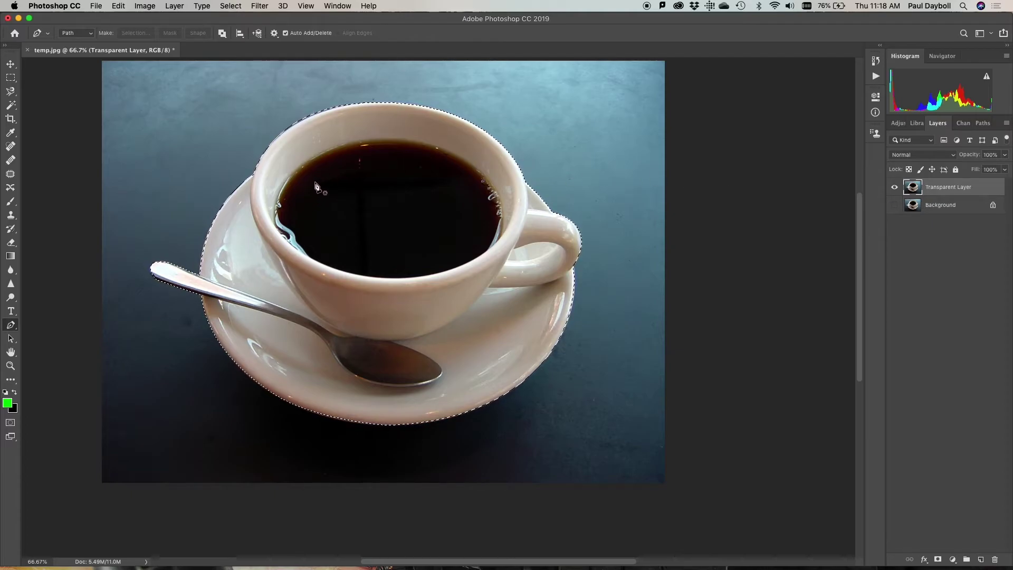
Try deleting the selected cup, saucer and spoon area from the Transparent Layer and undo the deletion
key("Delete")
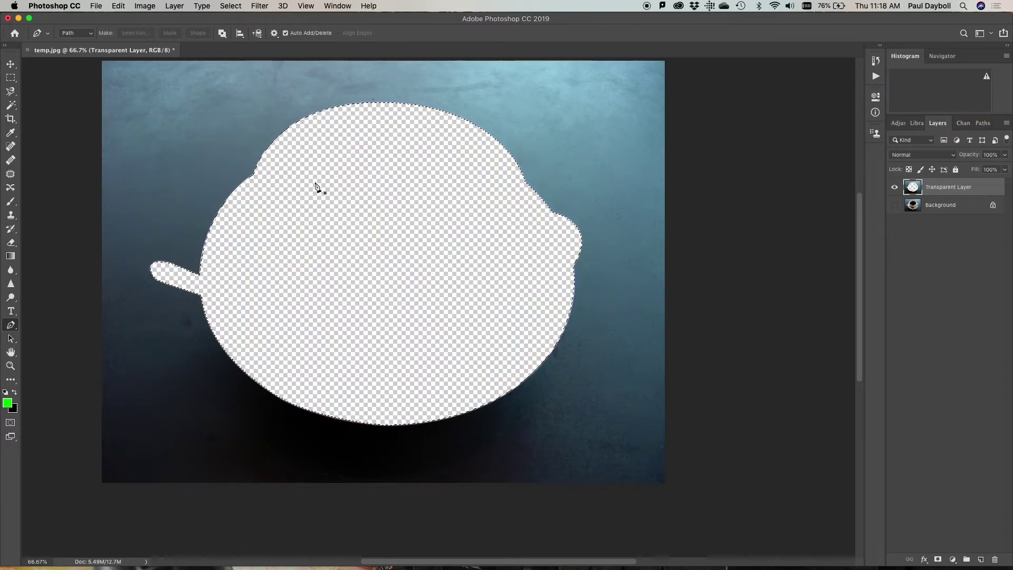
key("super+z")
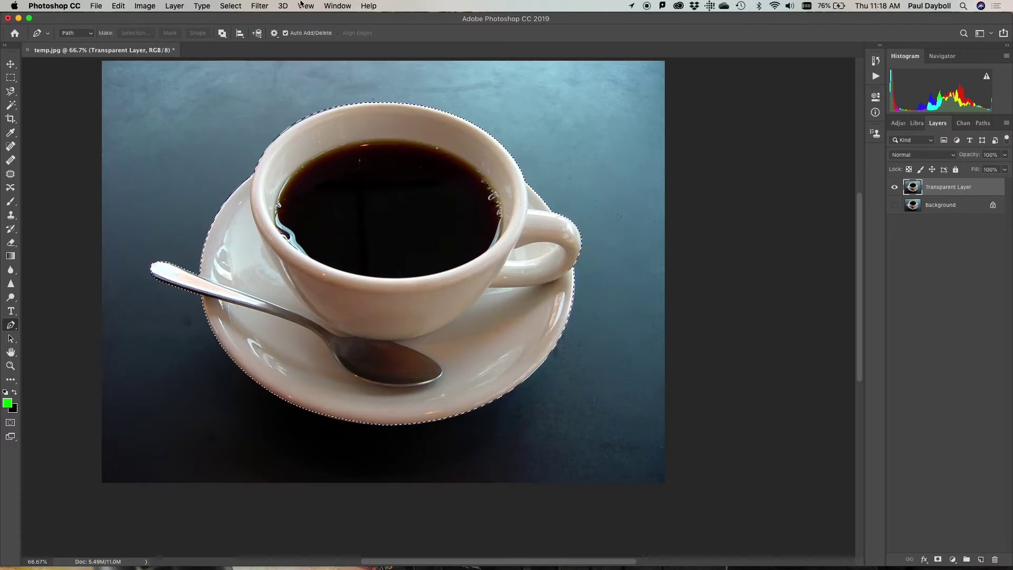
Invert the selection, delete the backdrop around the cup, saucer and spoon on the Transparent Layer, and deselect
left_click(239, 4)
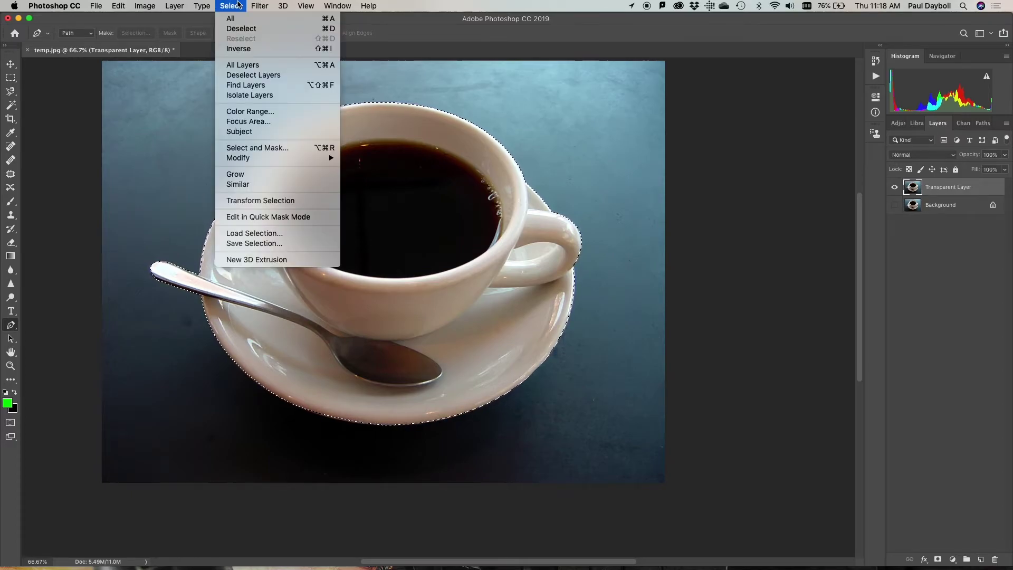
left_click(239, 49)
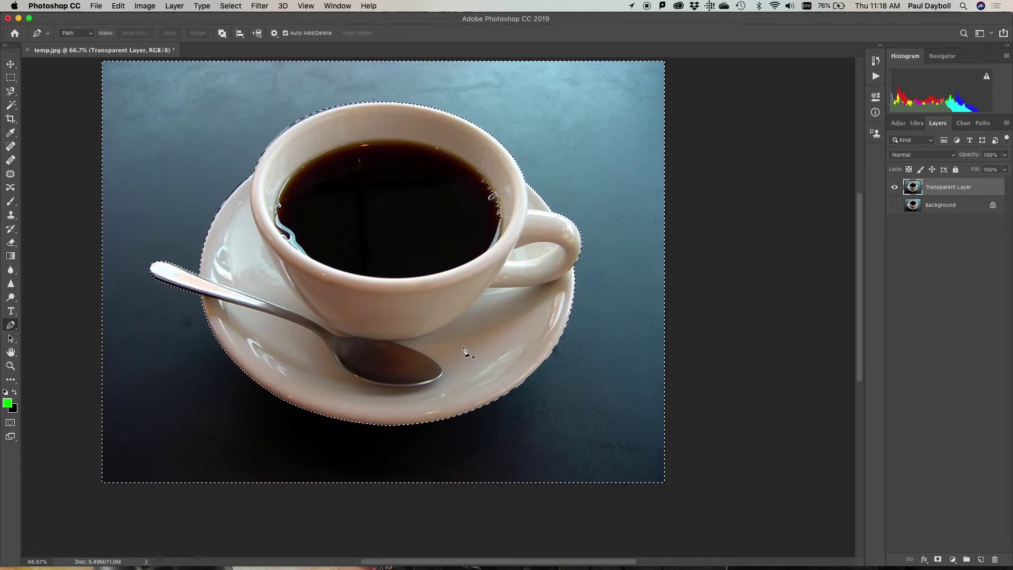
key("Delete")
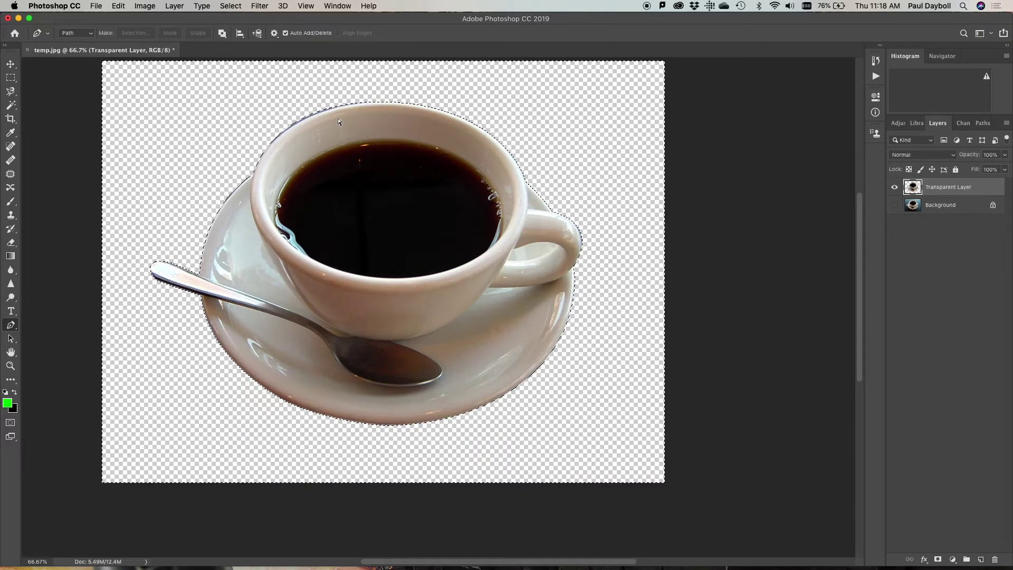
key("super+d")
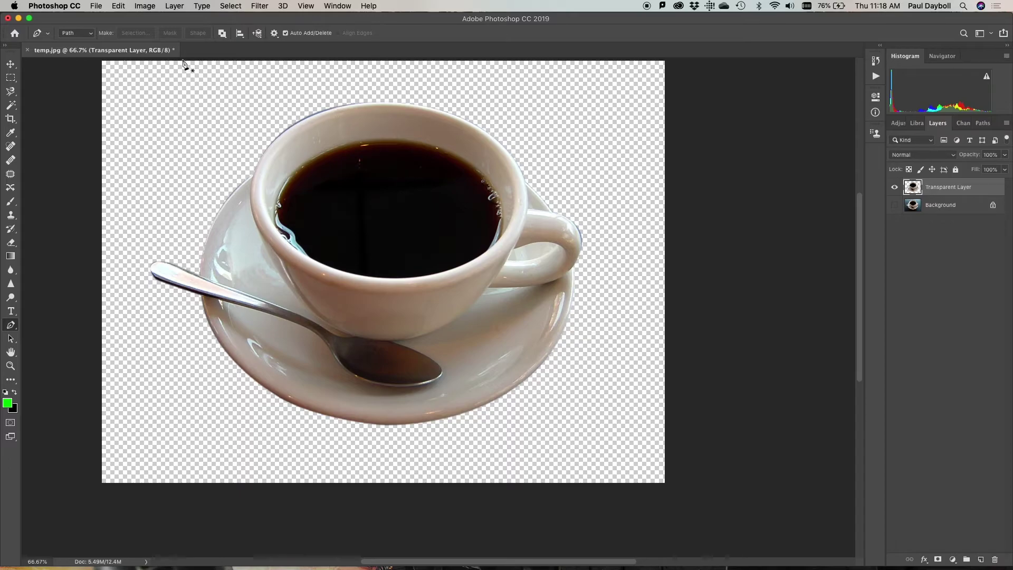
left_click(96, 6)
mouse_move(105, 146)
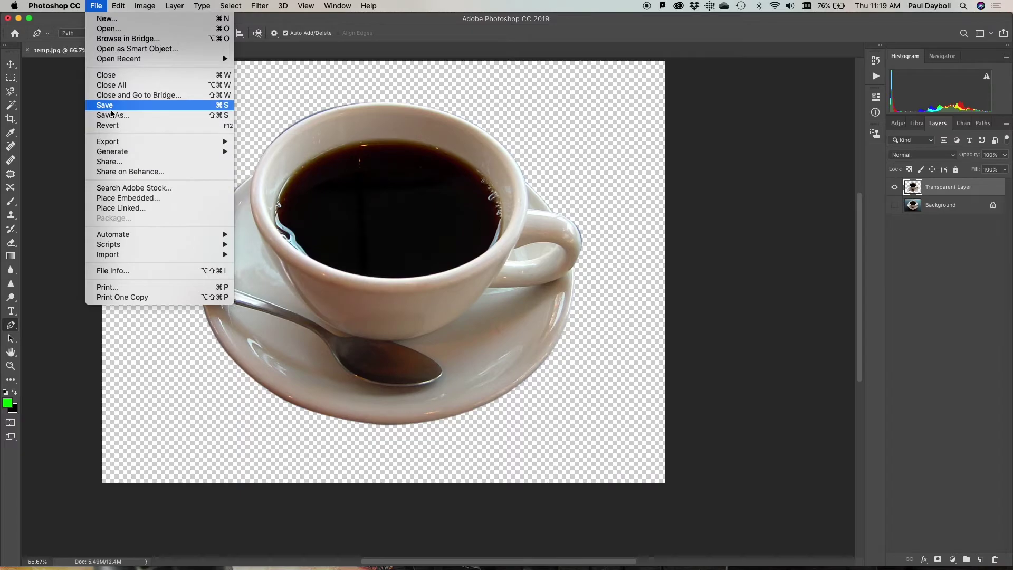
left_click(109, 118)
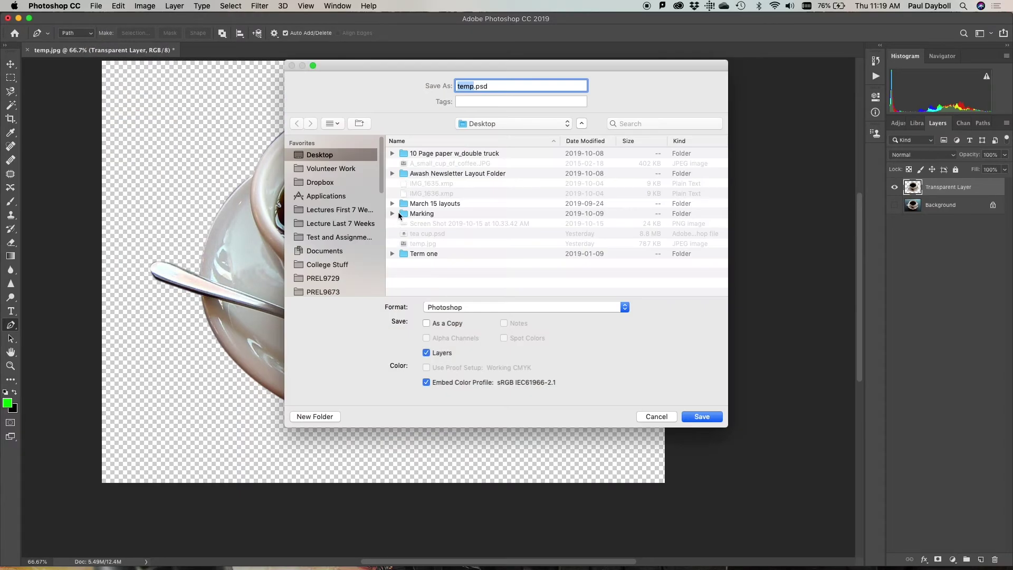
left_click(482, 305)
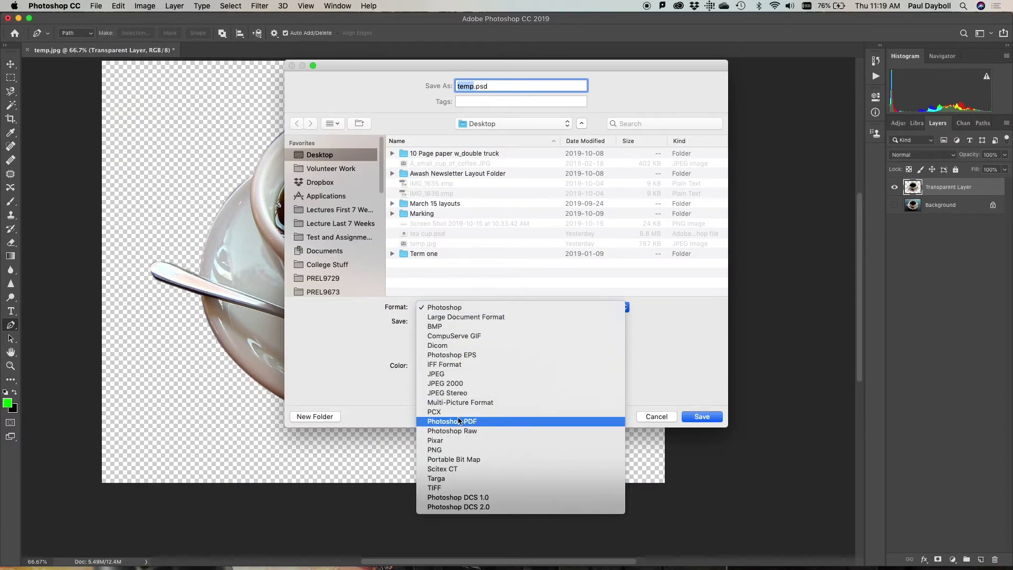
left_click(458, 450)
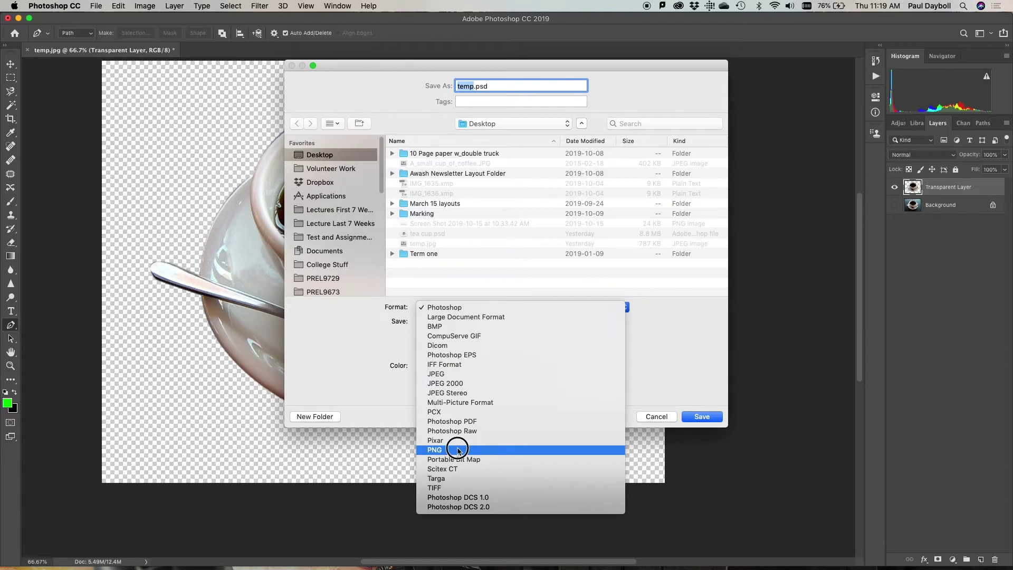
left_click(667, 417)
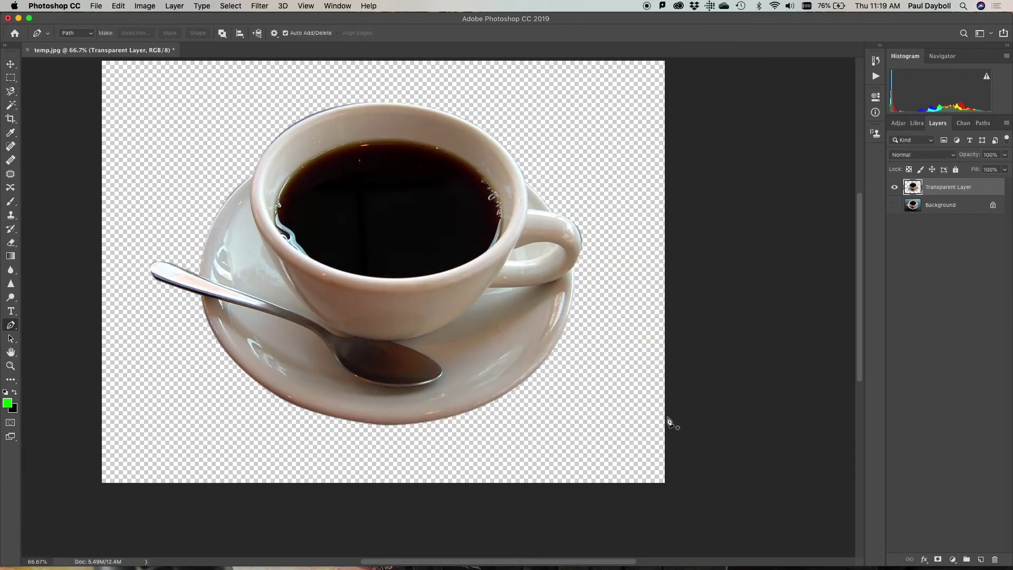
Quick-export the transparent cutout as a PNG named TeaCup_transparent to the Desktop
left_click(101, 5)
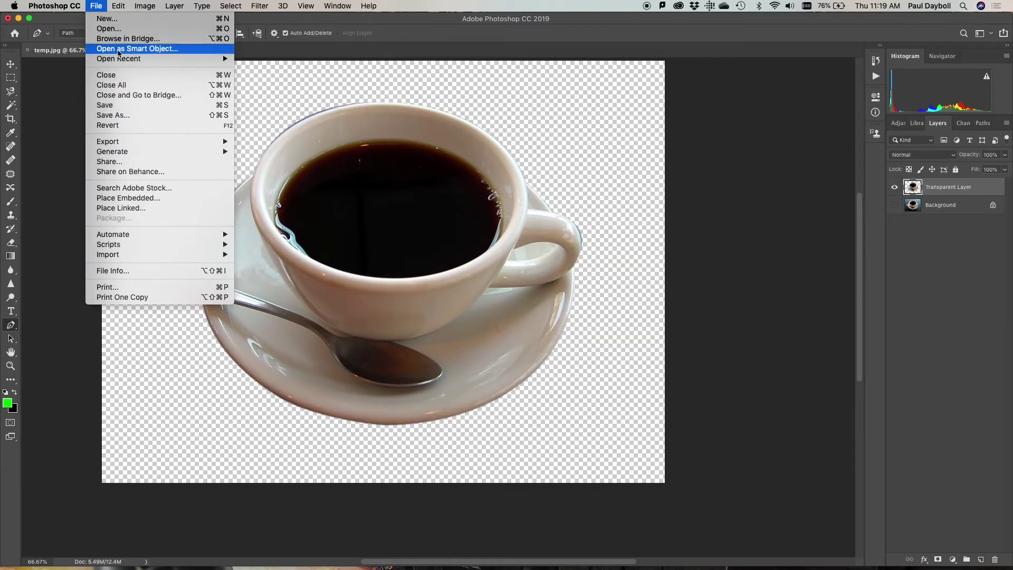
mouse_move(140, 143)
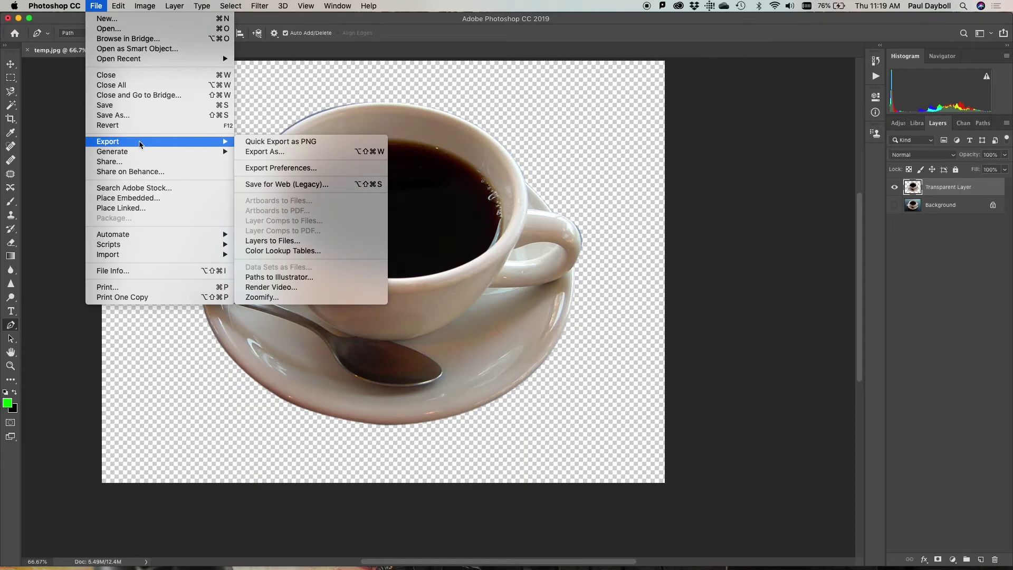
left_click(259, 144)
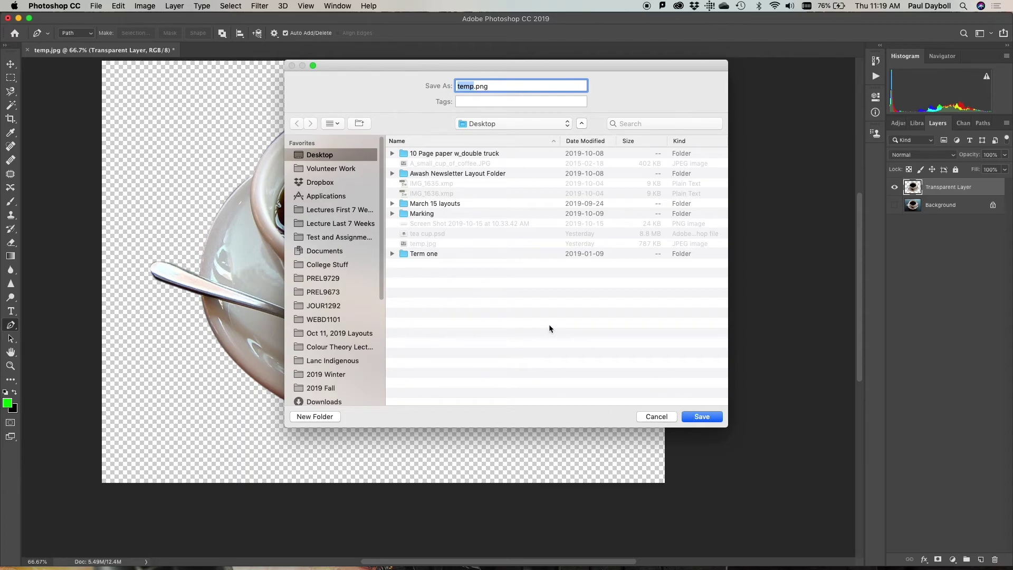
type("TeaC")
type("up_transparent")
left_click(701, 417)
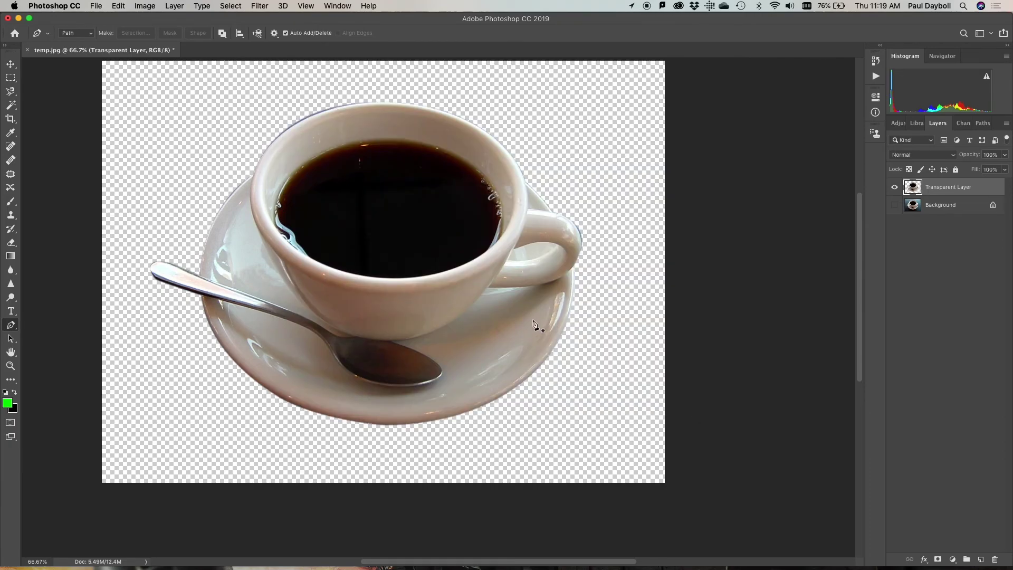